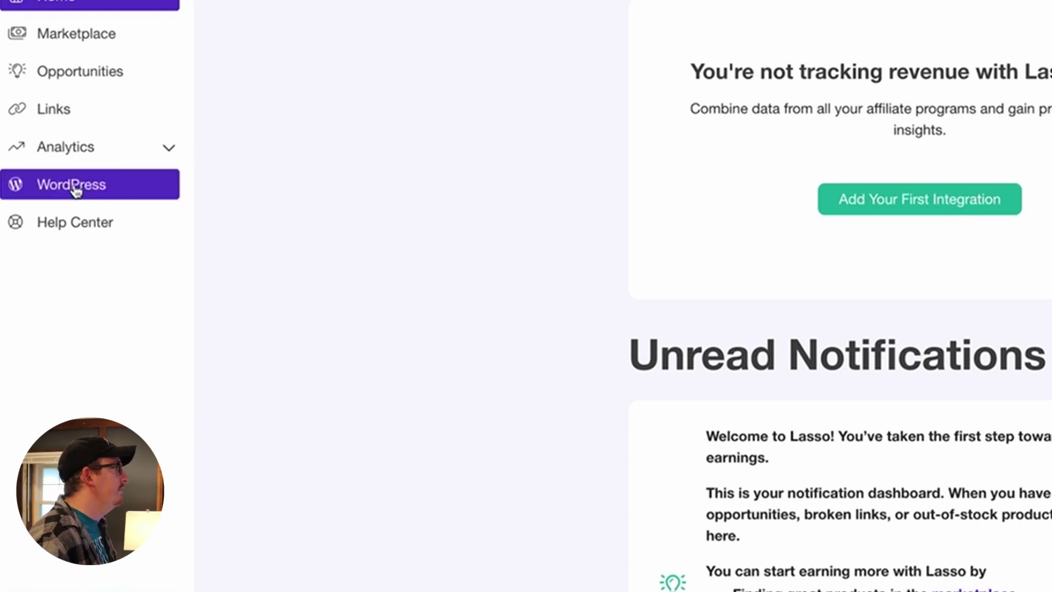
# Step: Open the WordPress Sites page in the Lasso account and hide the incognito window
pyautogui.click(75, 189)
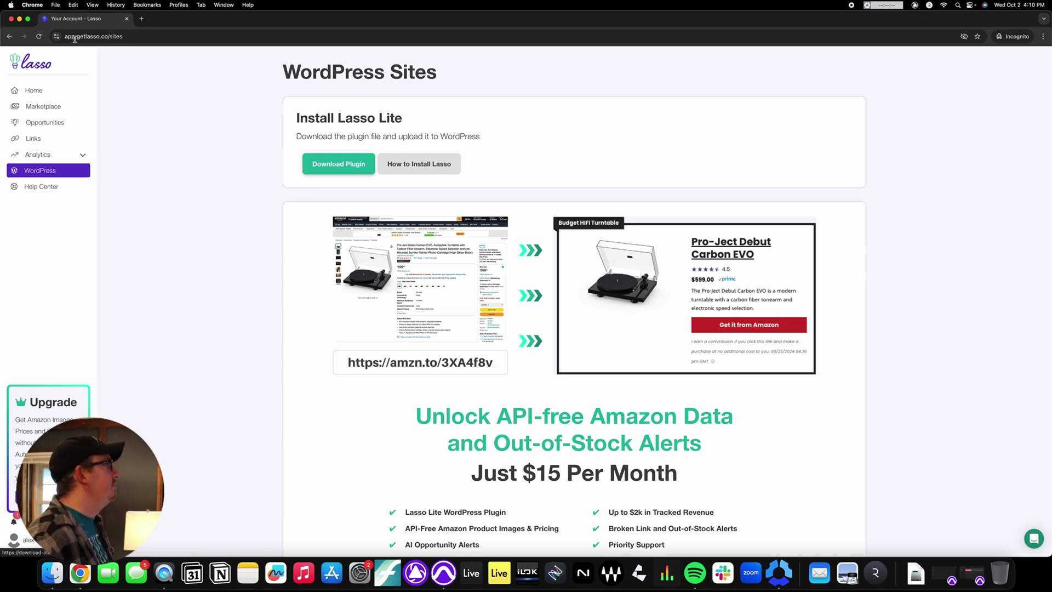
pyautogui.click(20, 20)
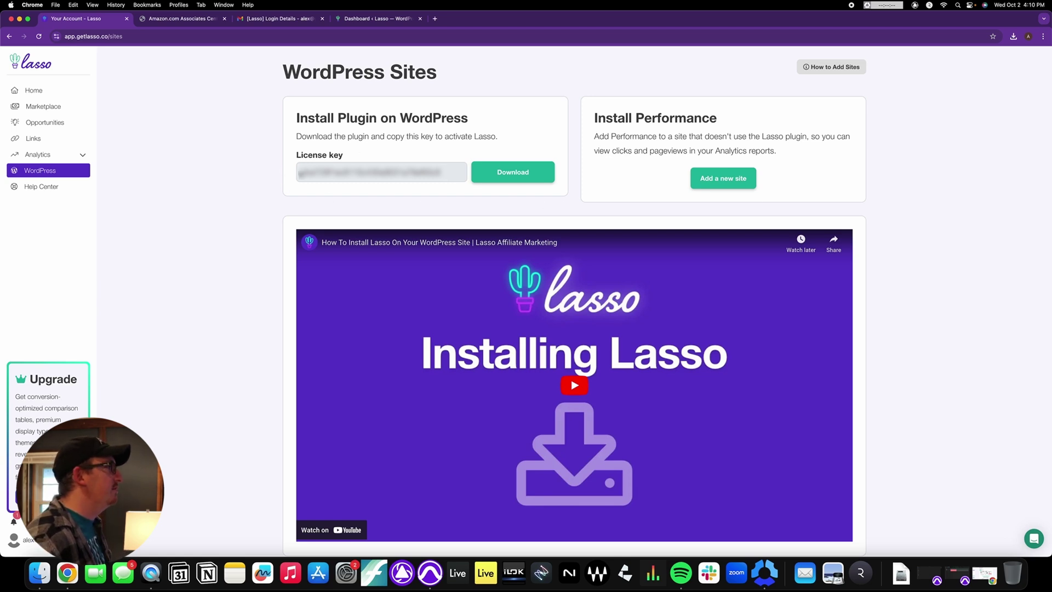
# Step: Download the Lasso Lite plugin ZIP and check it in the Downloads stack
pyautogui.click(522, 175)
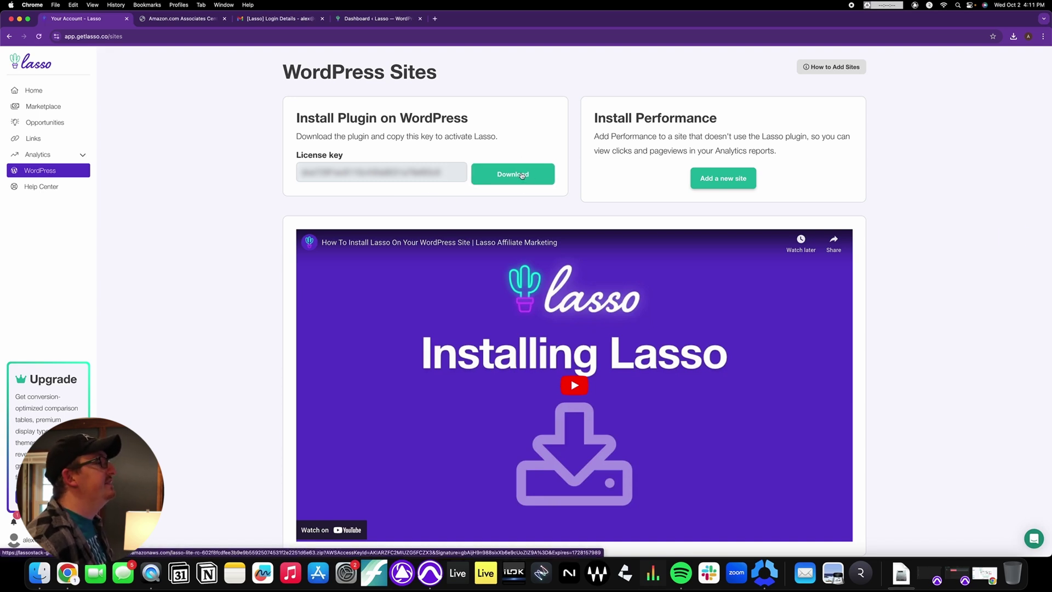
pyautogui.click(902, 574)
# Step: Unzip the lasso-lite archive in Downloads, inspect the simple-urls folder, then delete it
pyautogui.click(904, 486)
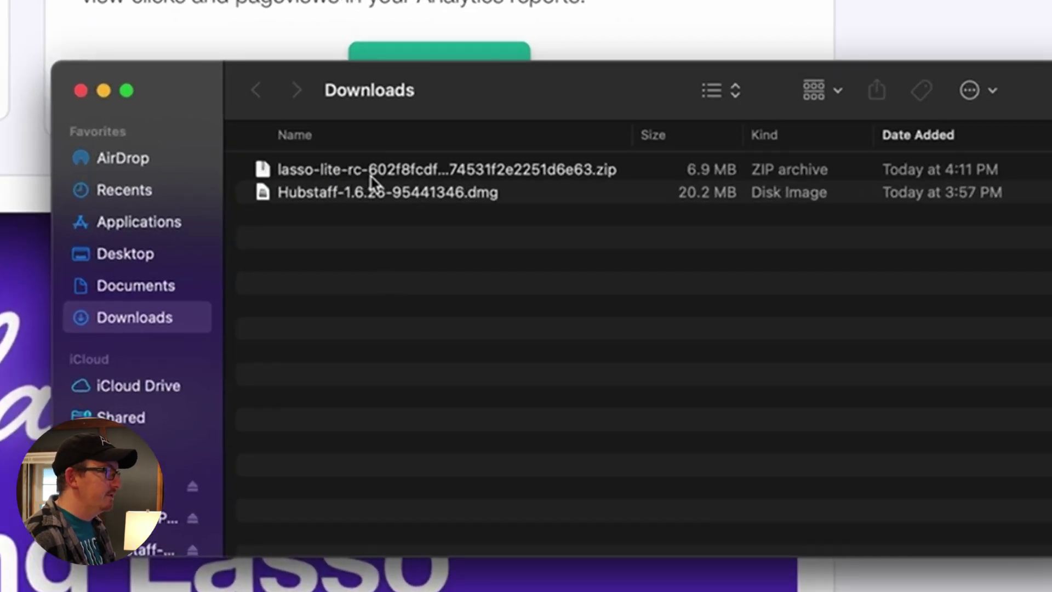
pyautogui.doubleClick(340, 176)
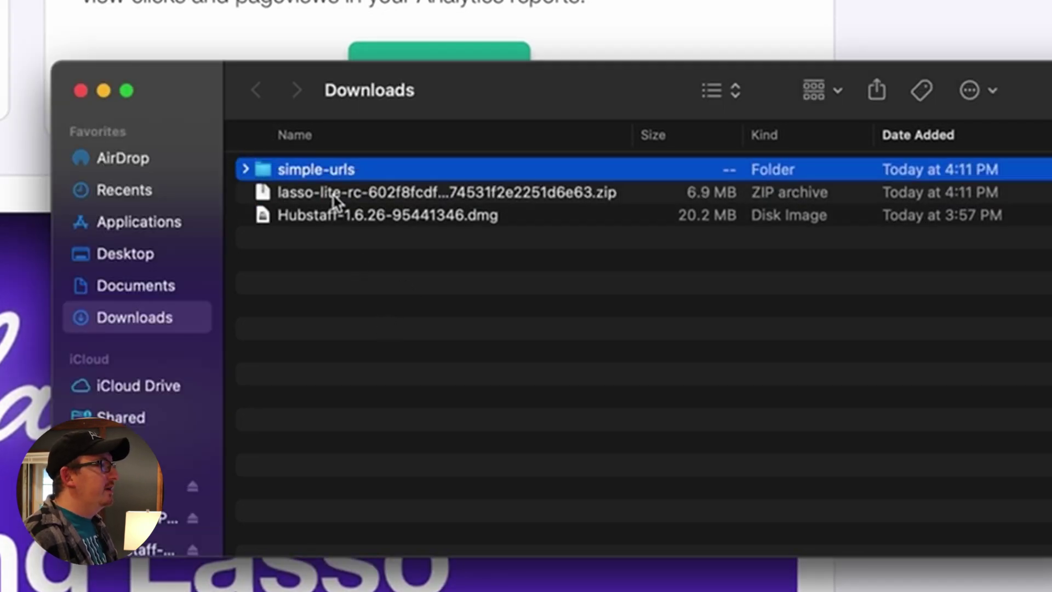
pyautogui.click(246, 170)
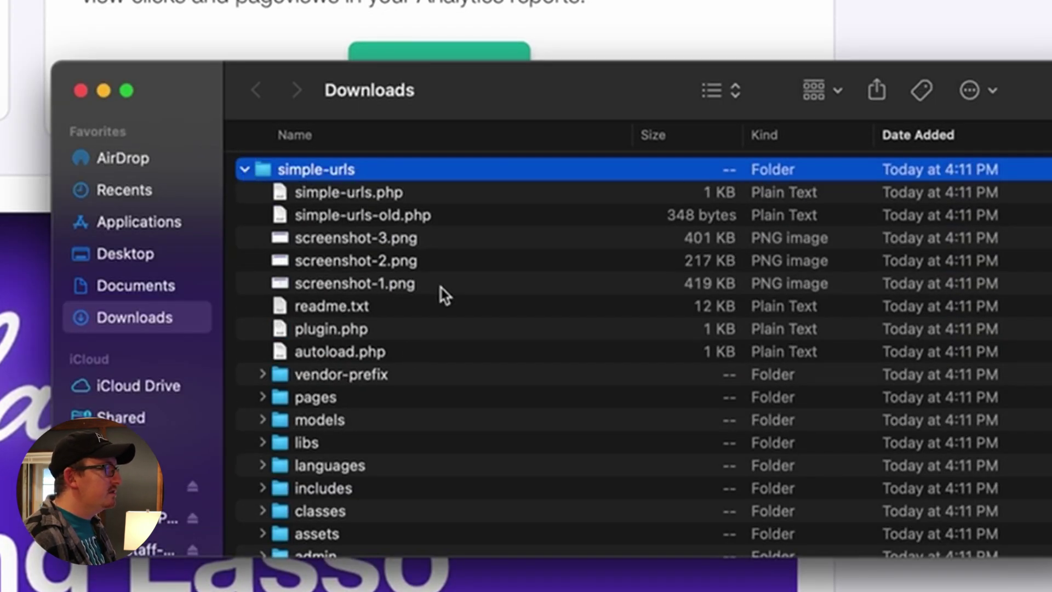
pyautogui.scroll(-5, 352, 413)
pyautogui.scroll(5, 352, 413)
pyautogui.press('super+BackSpace')
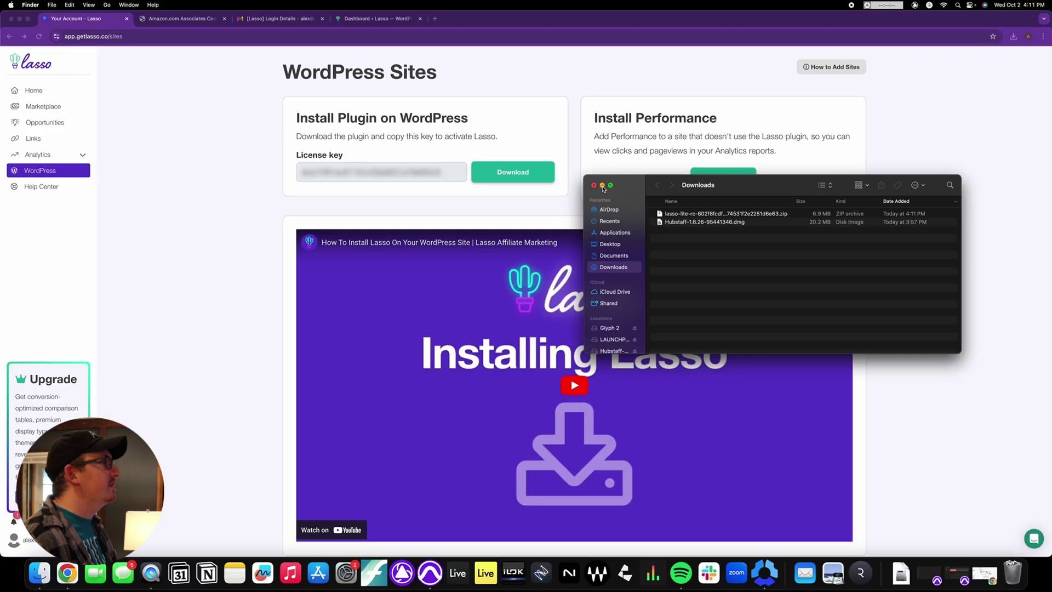
pyautogui.click(602, 186)
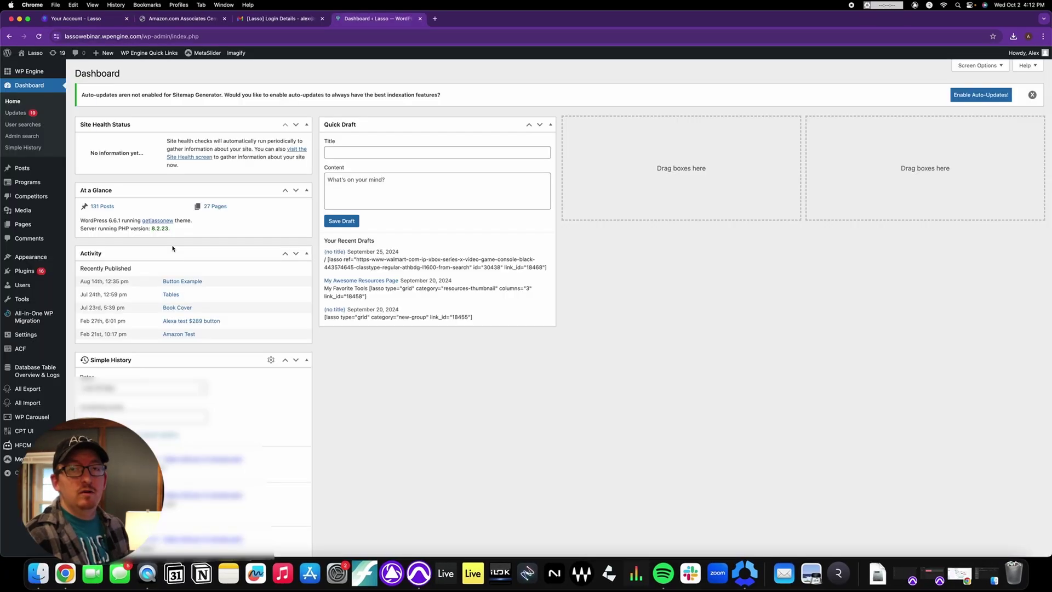
# Step: Go to Plugins > Add New Plugin and show the Upload Plugin form
pyautogui.moveTo(32, 271)
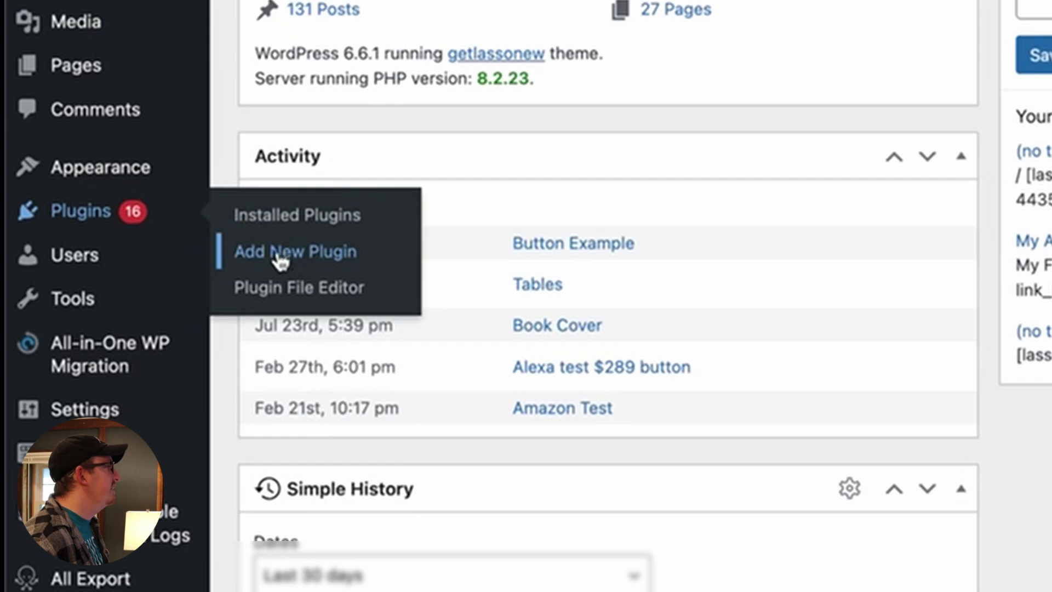
pyautogui.click(81, 219)
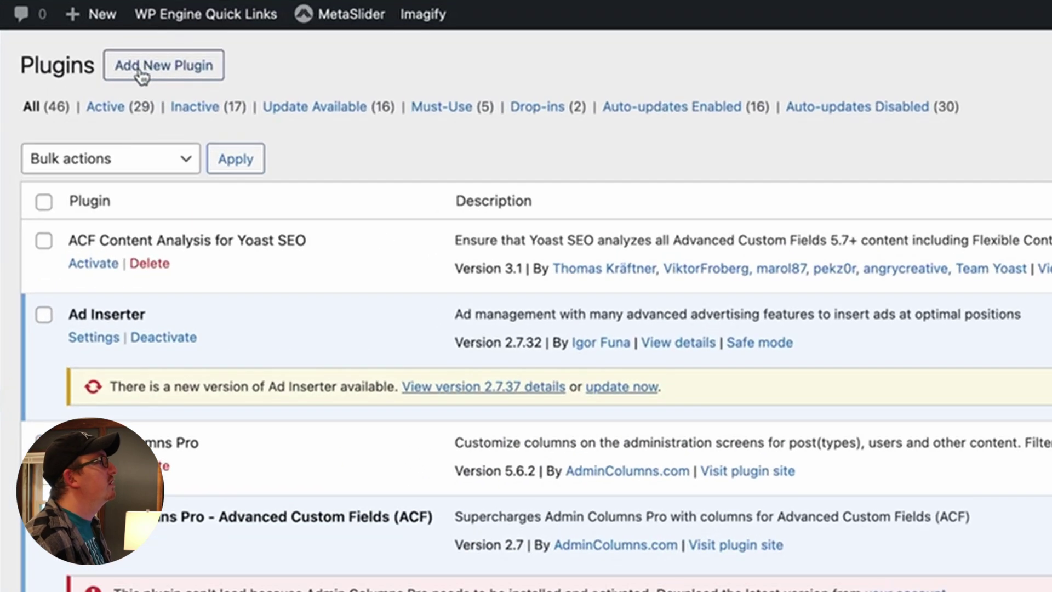
pyautogui.click(184, 81)
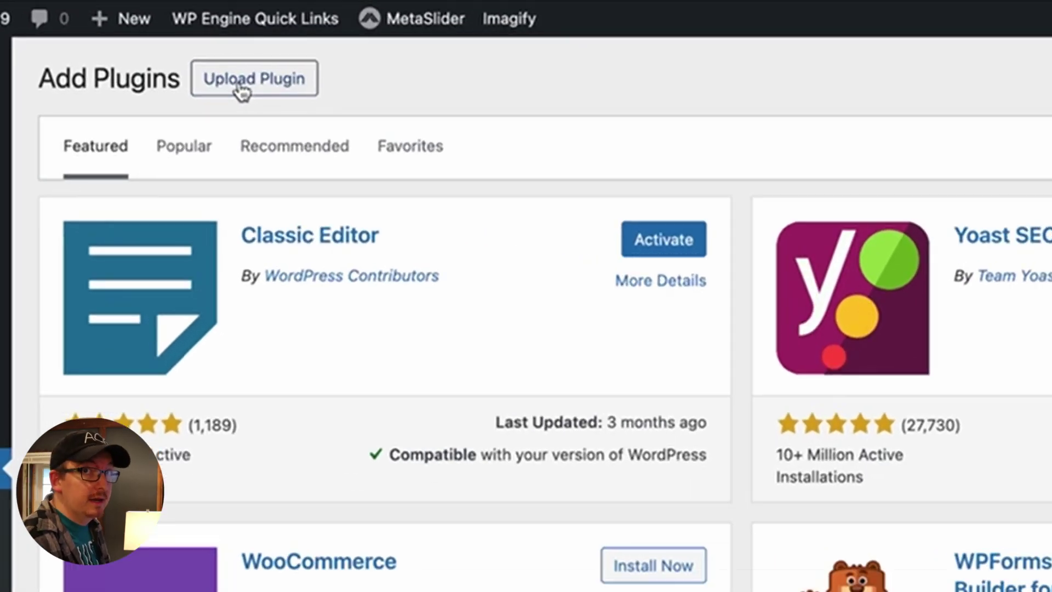
pyautogui.click(247, 89)
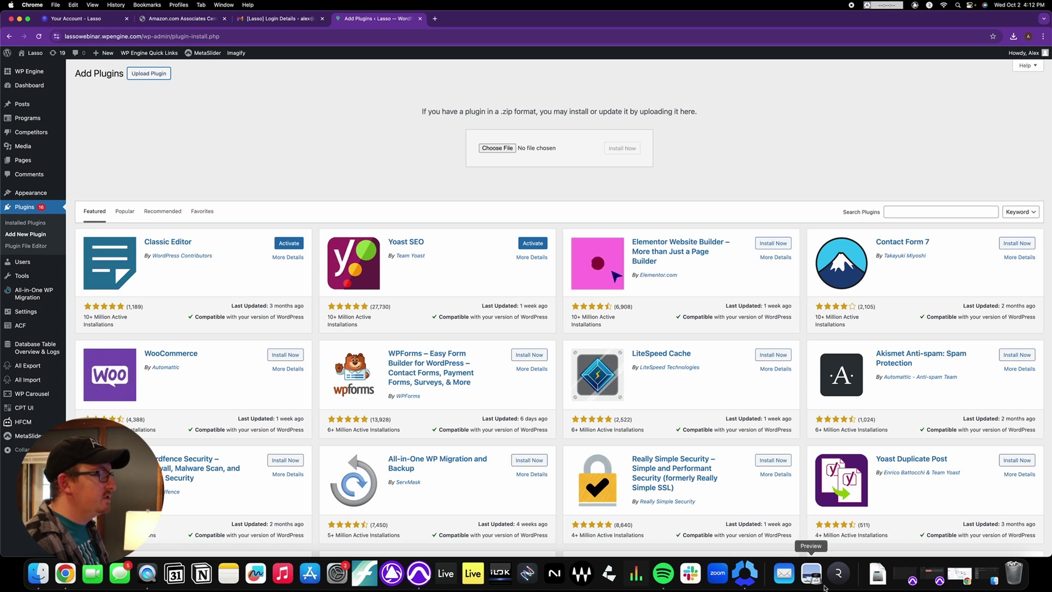
# Step: Drag the lasso-lite ZIP from Downloads into the upload form and install it
pyautogui.click(870, 573)
pyautogui.click(841, 484)
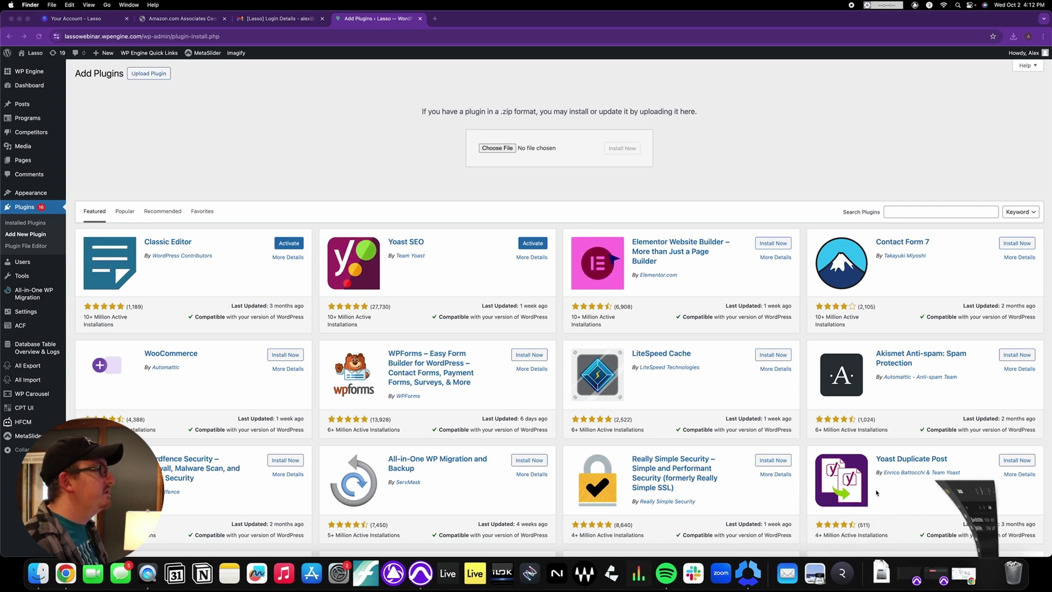
pyautogui.moveTo(692, 213); pyautogui.dragTo(503, 146)
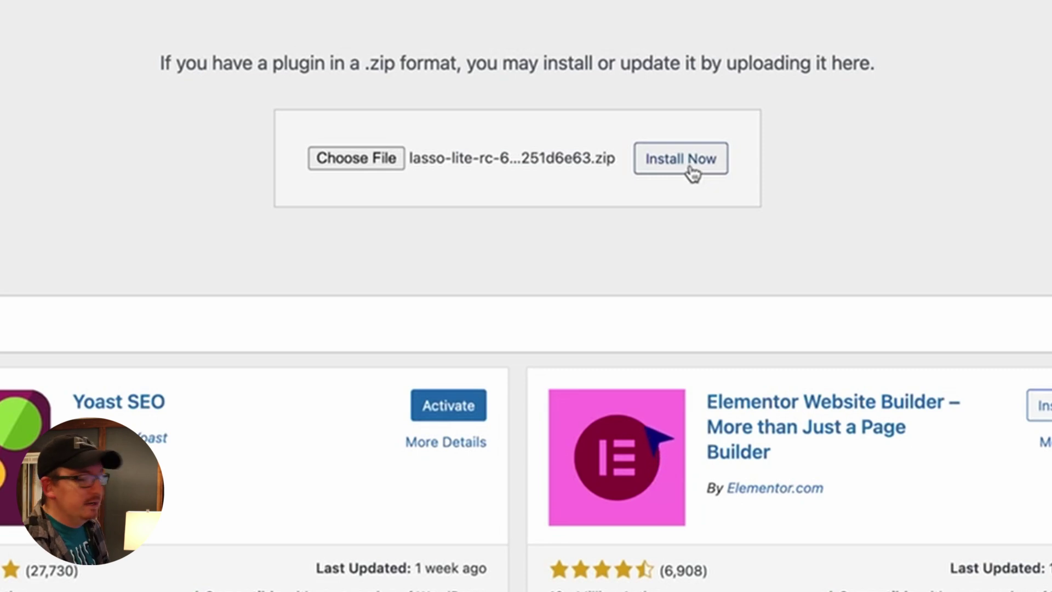
pyautogui.click(690, 166)
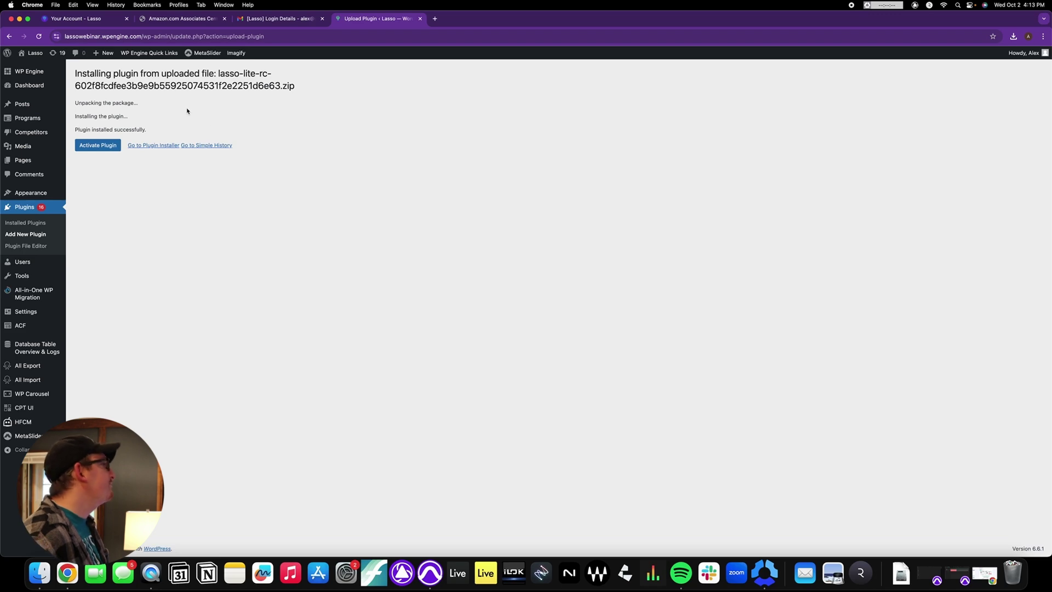
# Step: Activate Lasso Lite and confirm it is active by searching installed plugins for 'lasso lite'
pyautogui.click(98, 147)
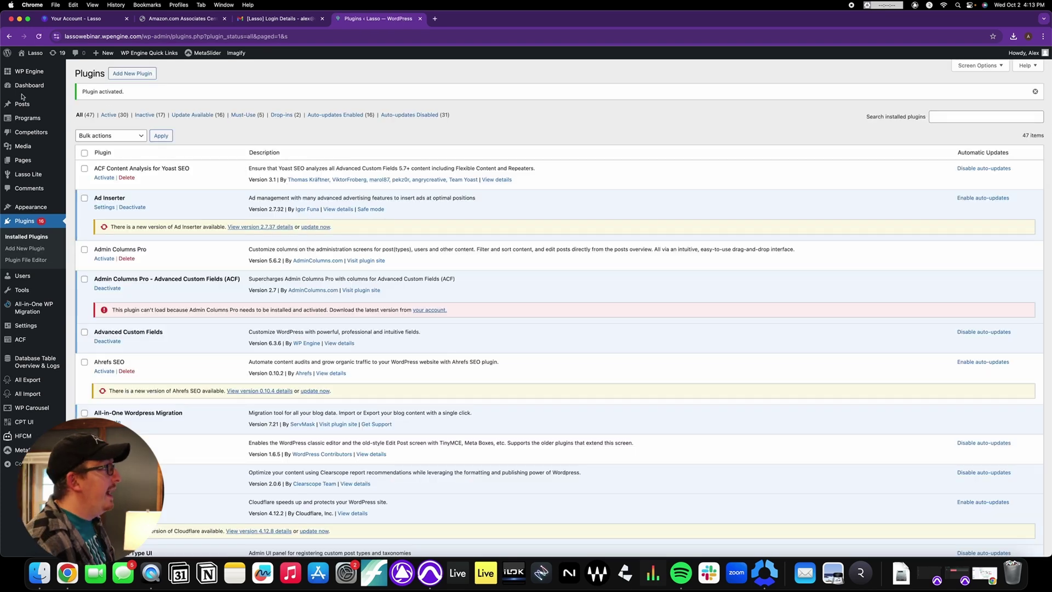
pyautogui.click(947, 117)
pyautogui.write('lasso')
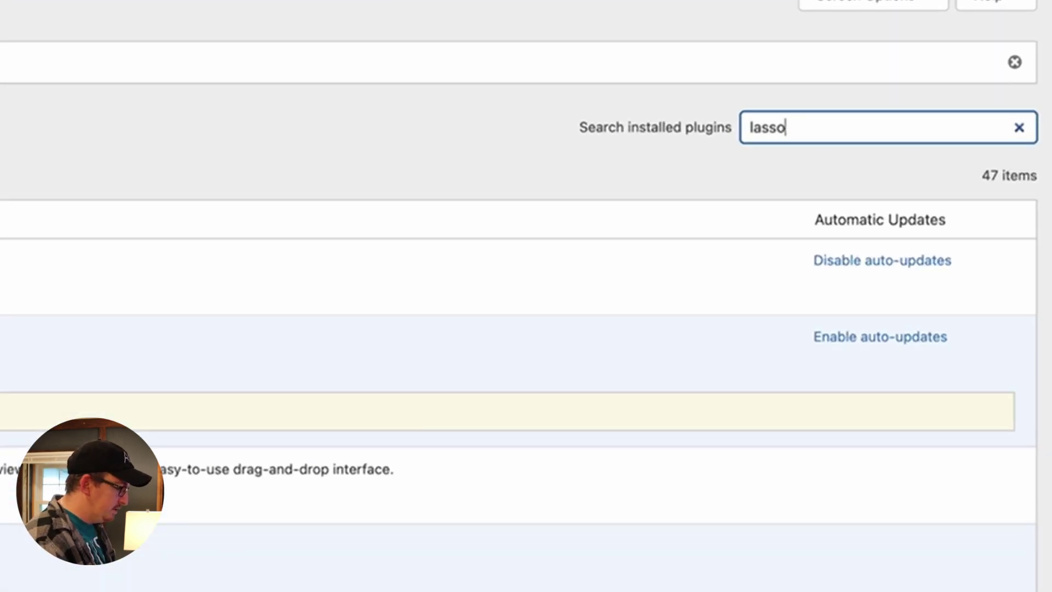
pyautogui.write(' lite')
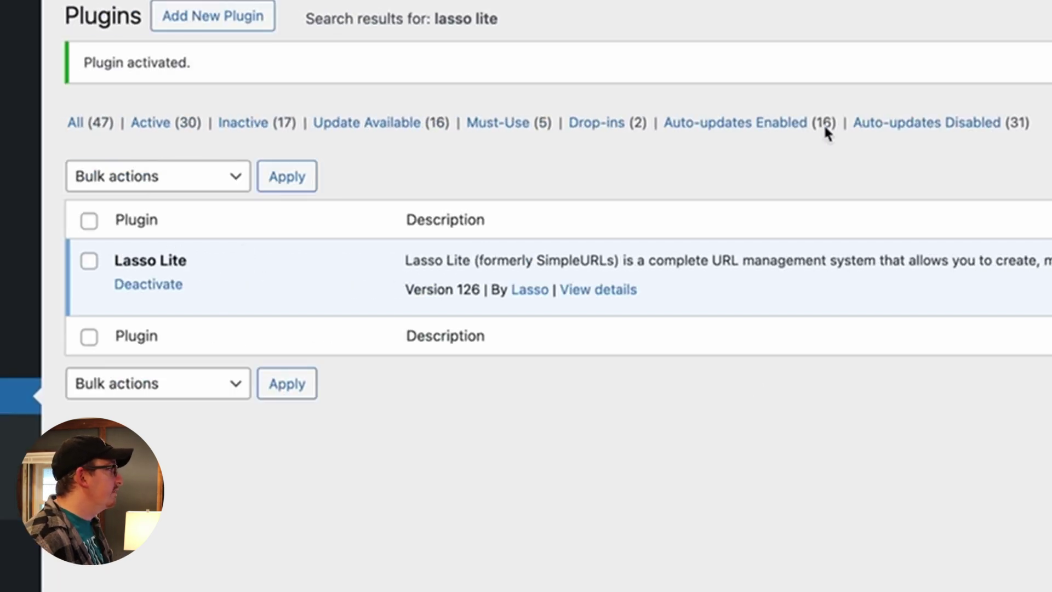
pyautogui.press('super+a')
pyautogui.press('BackSpace')
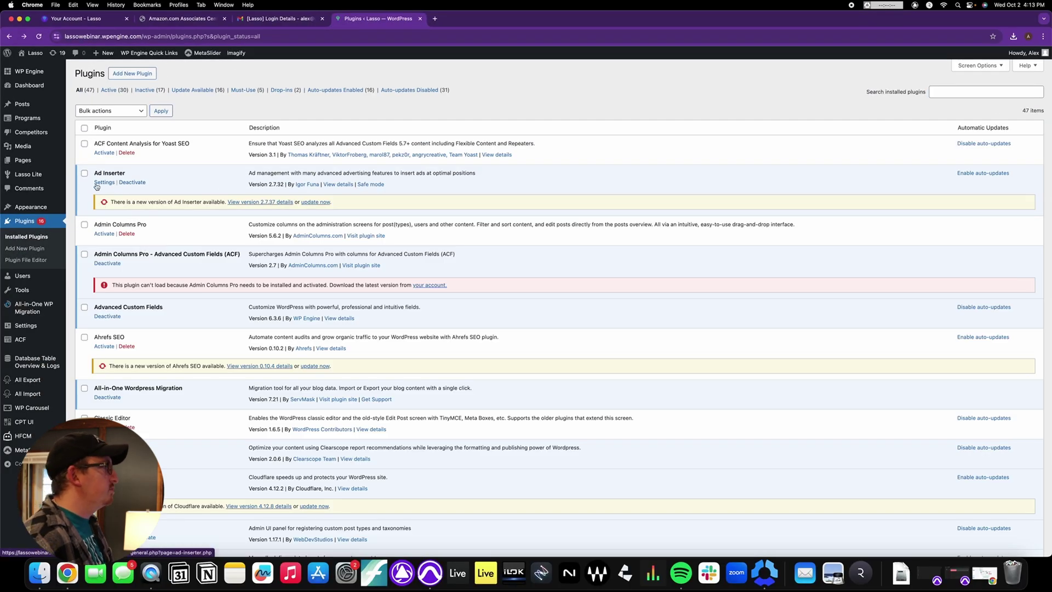
pyautogui.moveTo(26, 174)
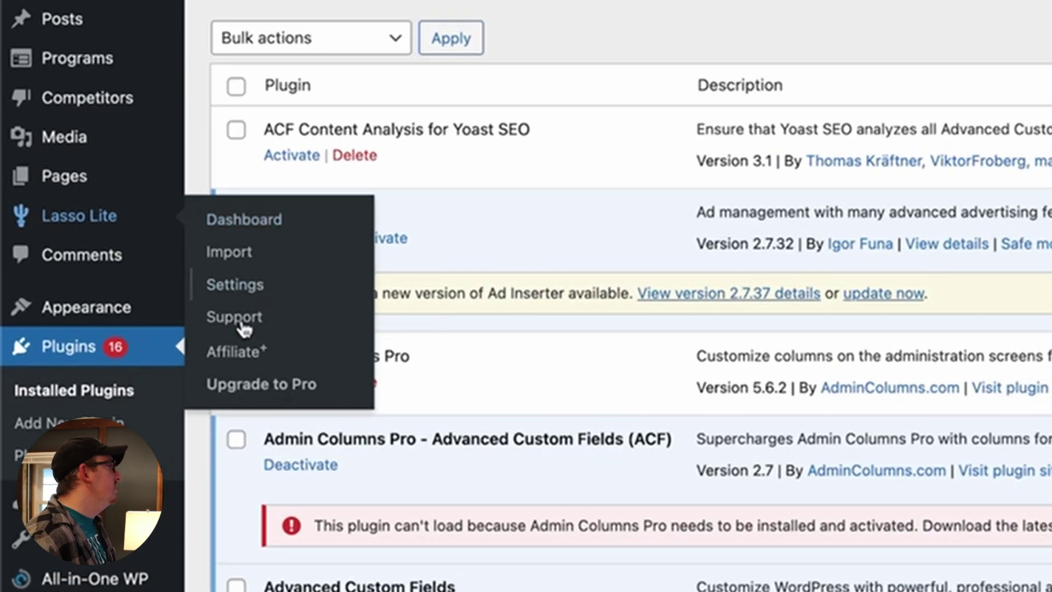
# Step: Start the Lasso Lite onboarding, review the Display Designer defaults, and save the design
pyautogui.click(90, 222)
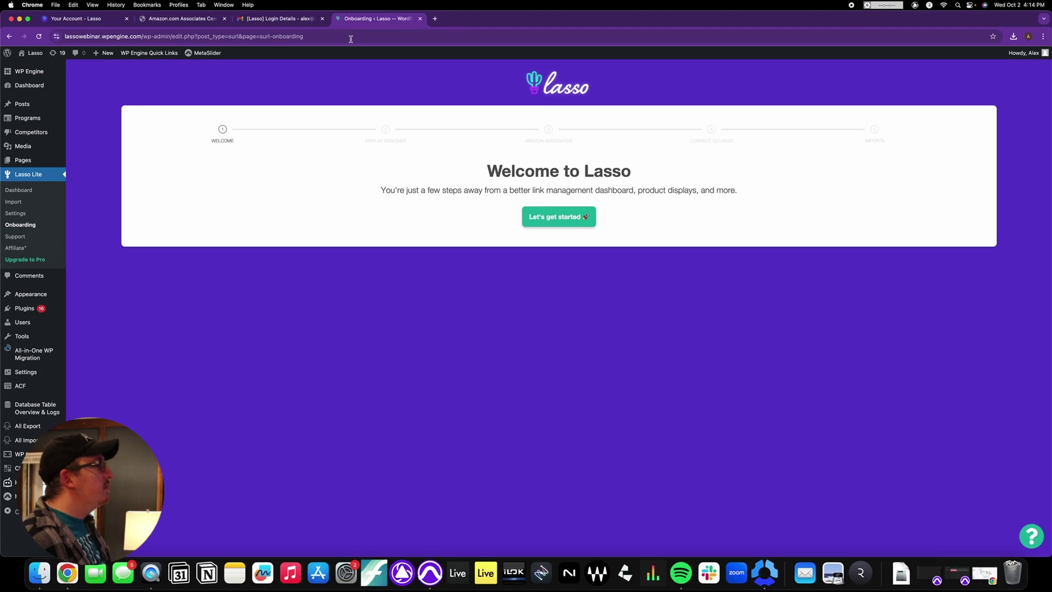
pyautogui.click(563, 218)
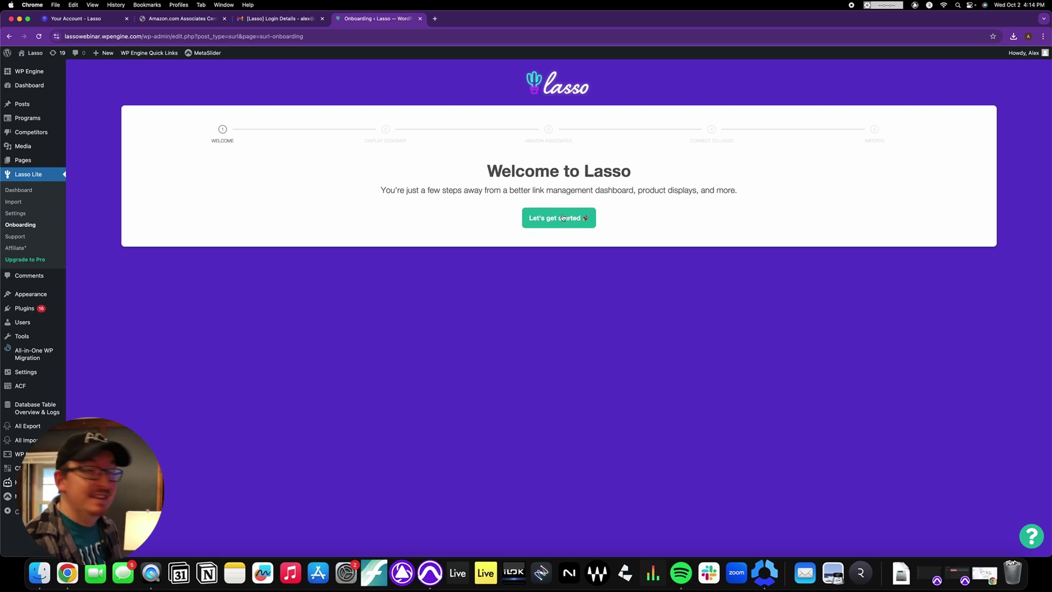
pyautogui.click(563, 218)
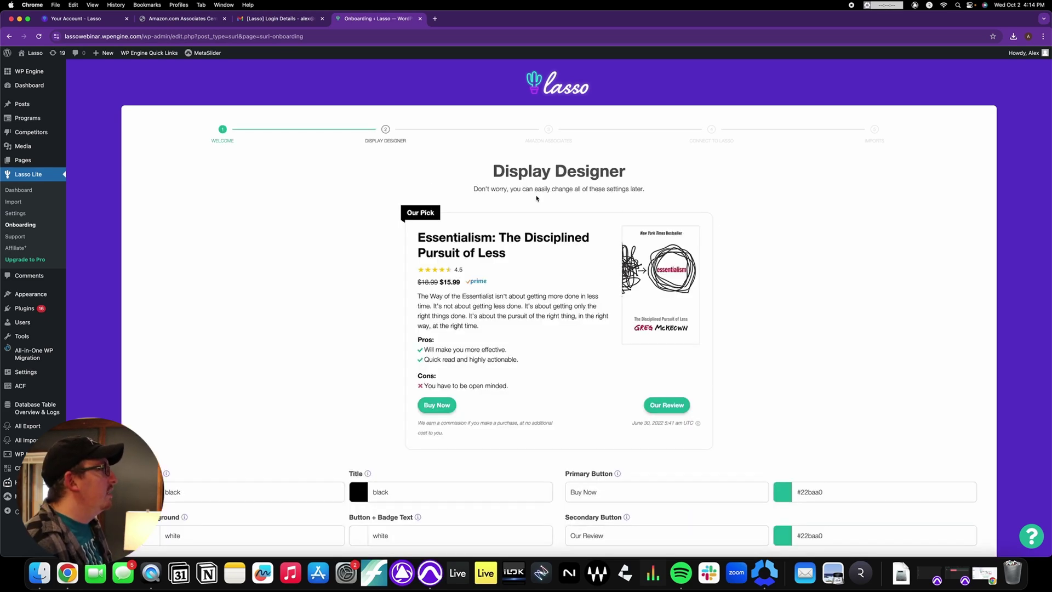
pyautogui.scroll(-2, 537, 198)
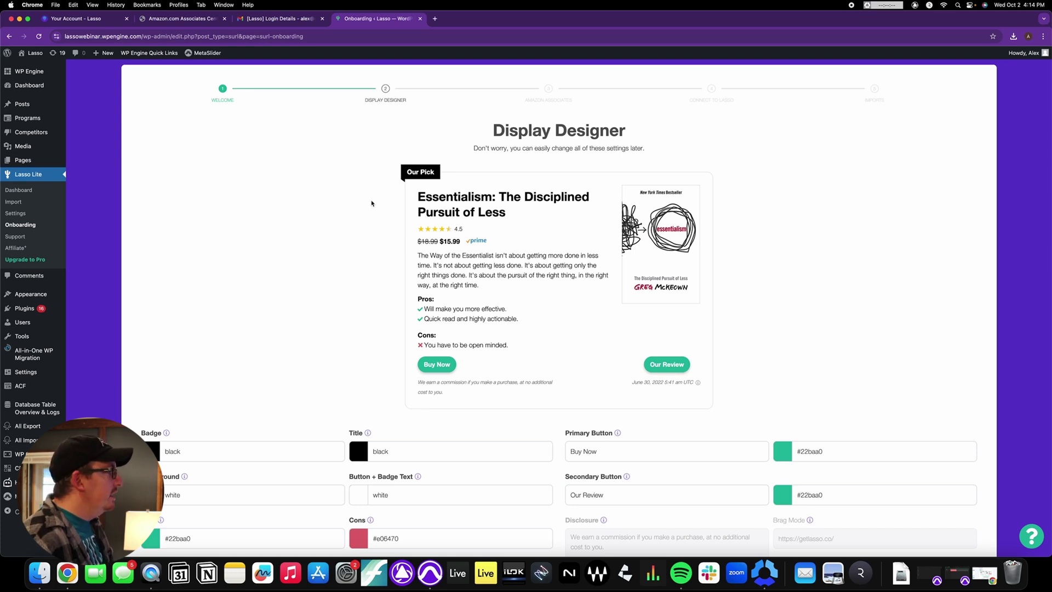
pyautogui.scroll(-2, 554, 339)
pyautogui.scroll(-2, 563, 339)
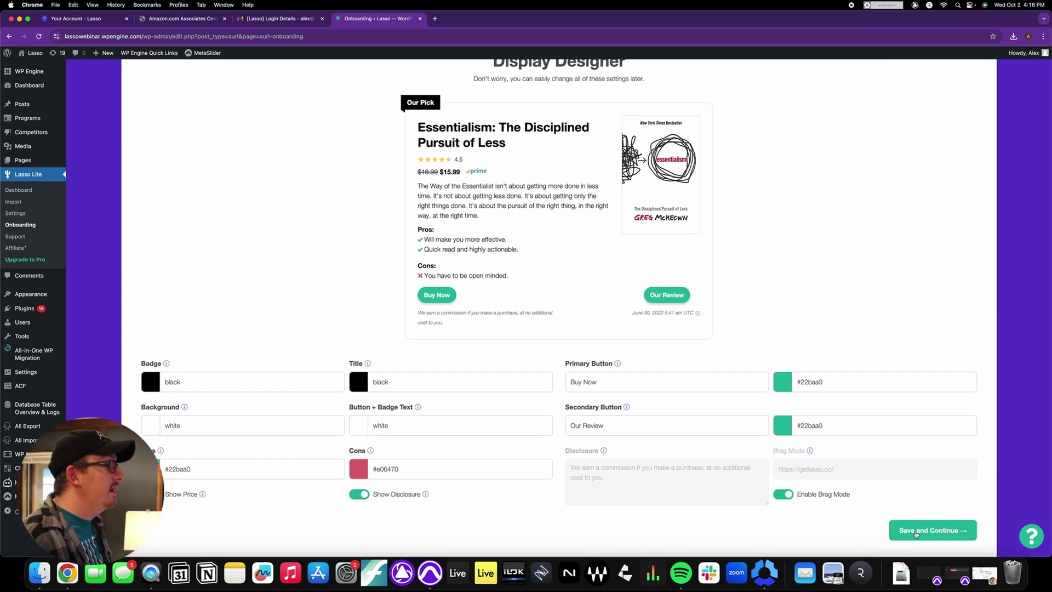
pyautogui.click(916, 530)
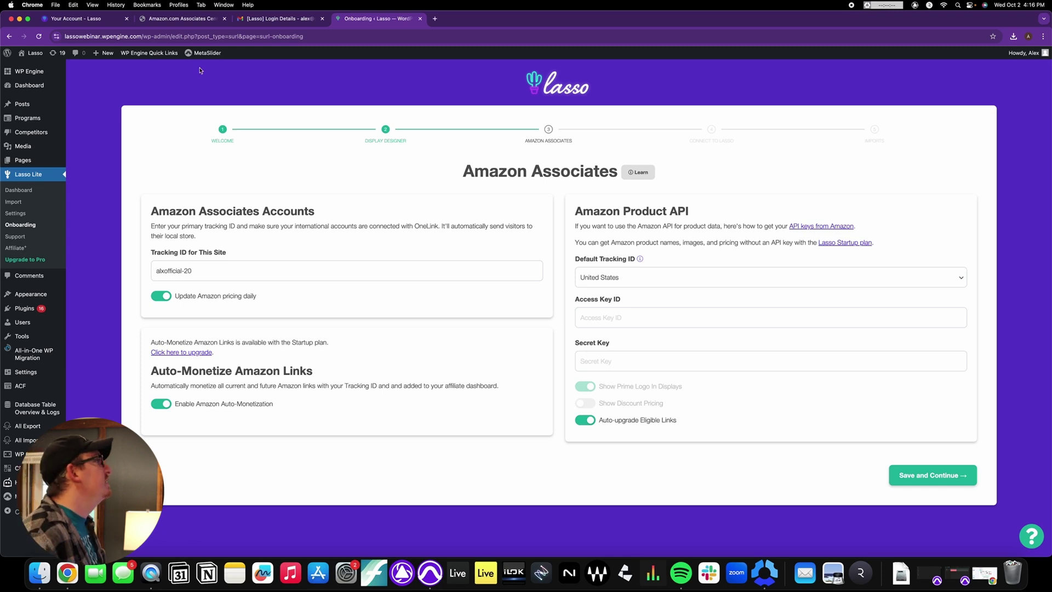
# Step: Copy the Amazon Associates Store ID into Lasso's Tracking ID for This Site field
pyautogui.click(181, 21)
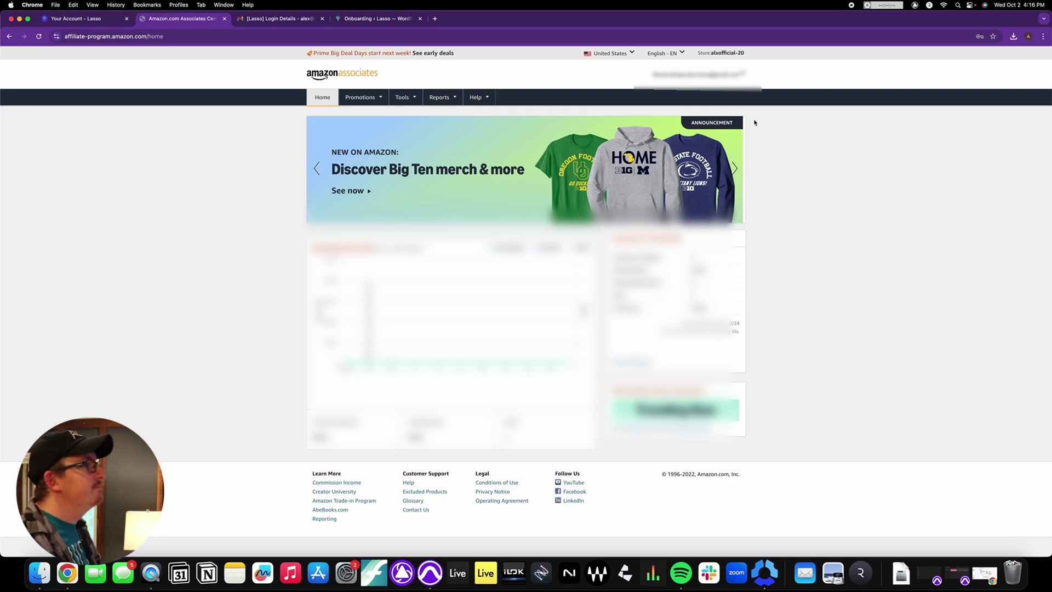
pyautogui.click(378, 18)
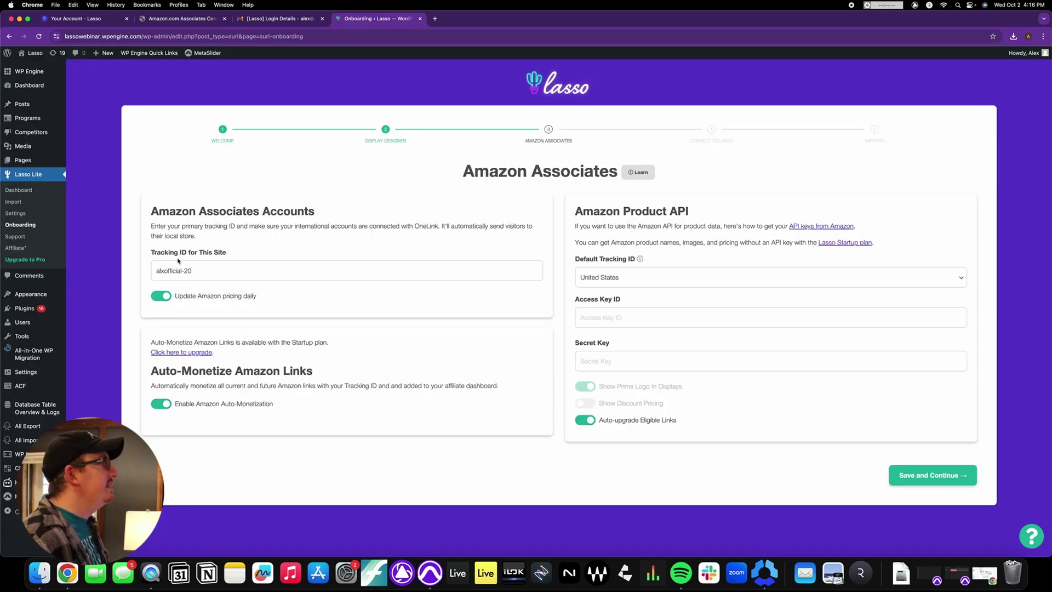
pyautogui.click(189, 19)
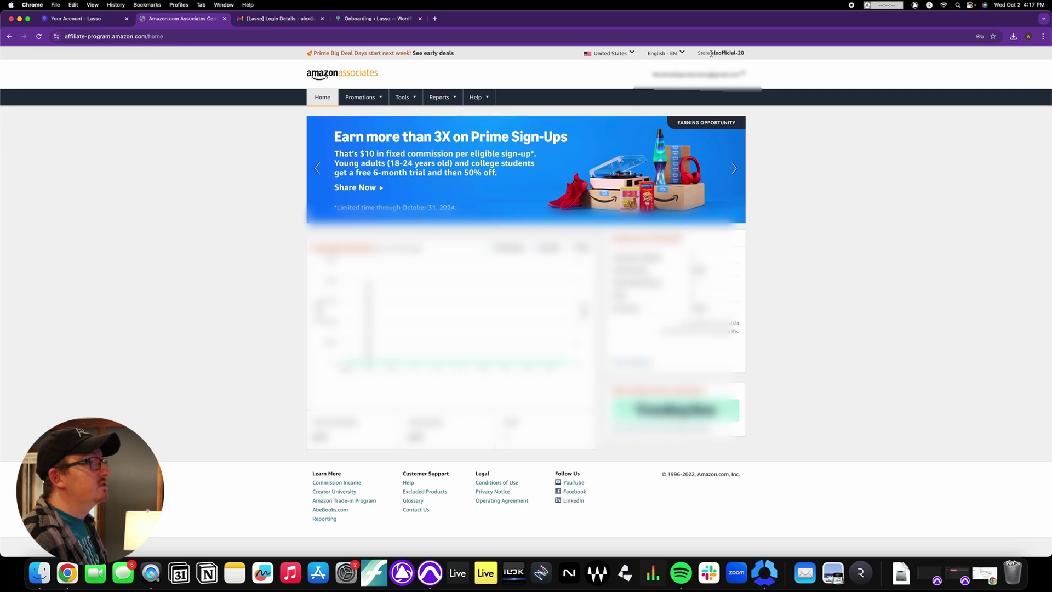
pyautogui.moveTo(711, 53); pyautogui.dragTo(746, 55)
pyautogui.press('super+c')
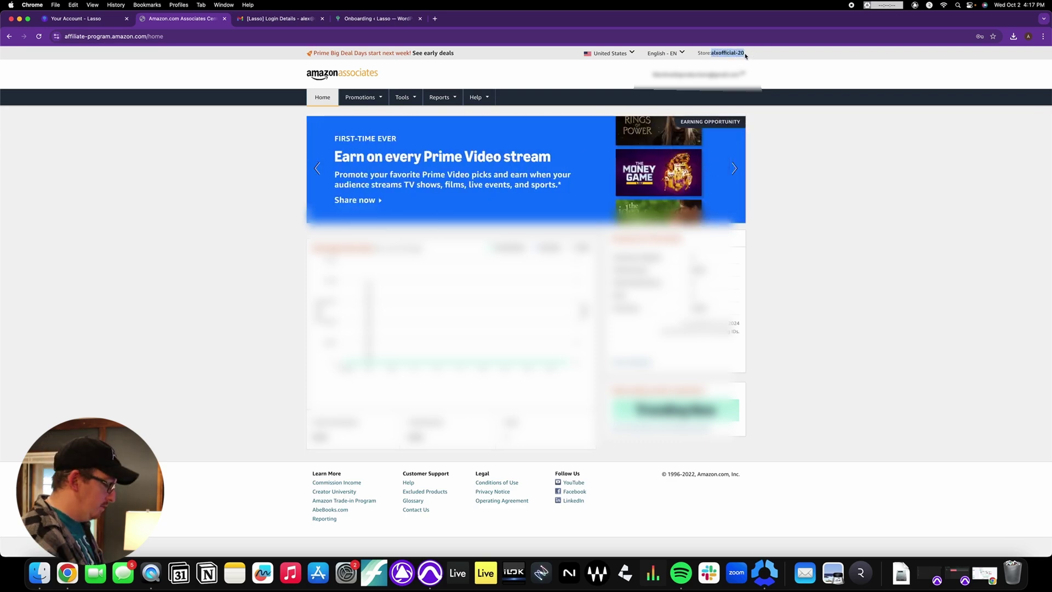
pyautogui.click(375, 19)
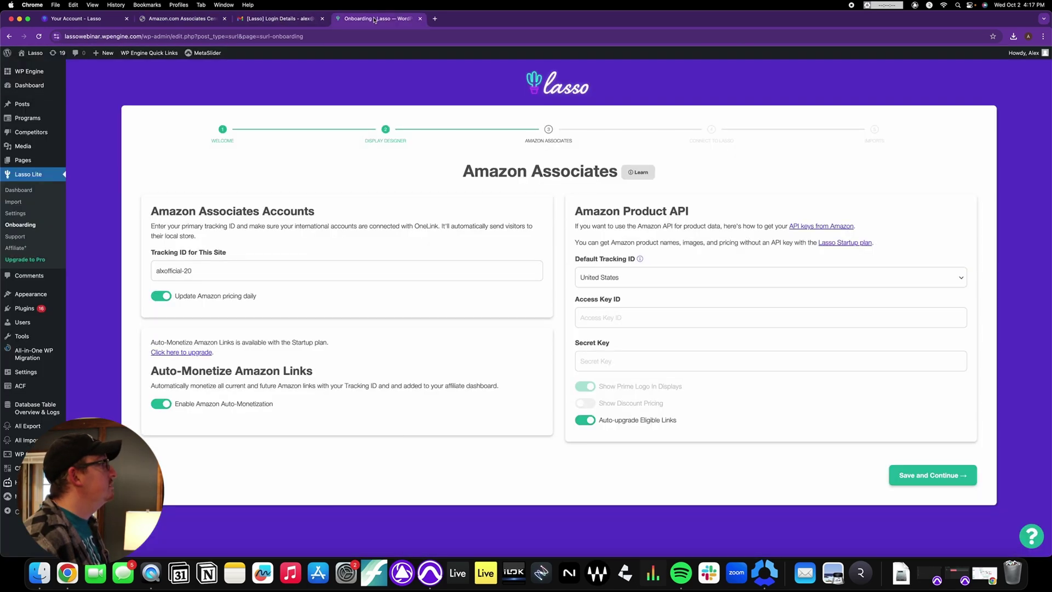
pyautogui.tripleClick(208, 273)
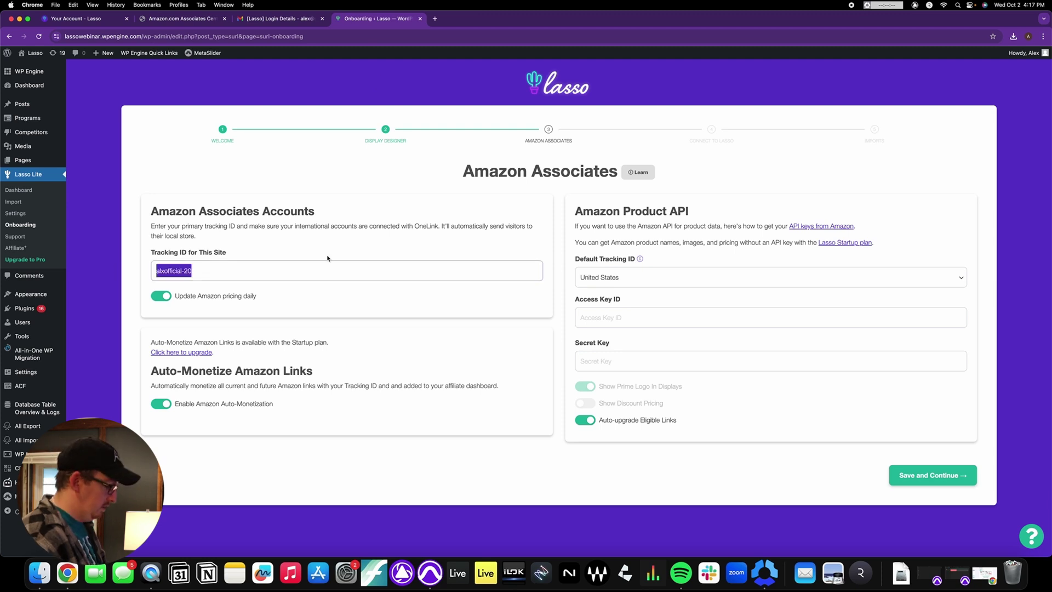
pyautogui.press('super+v')
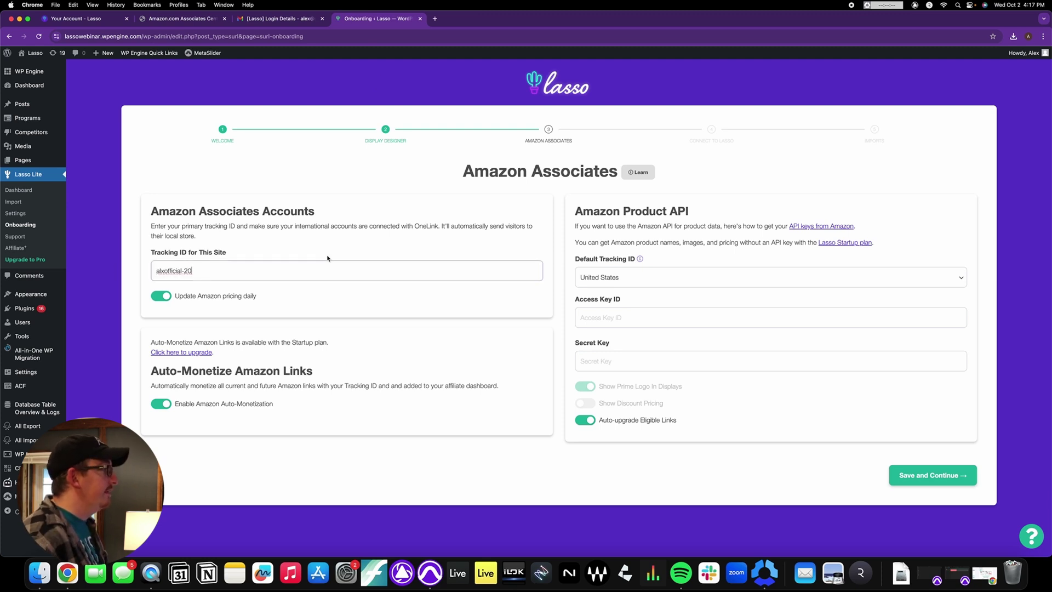
pyautogui.click(328, 258)
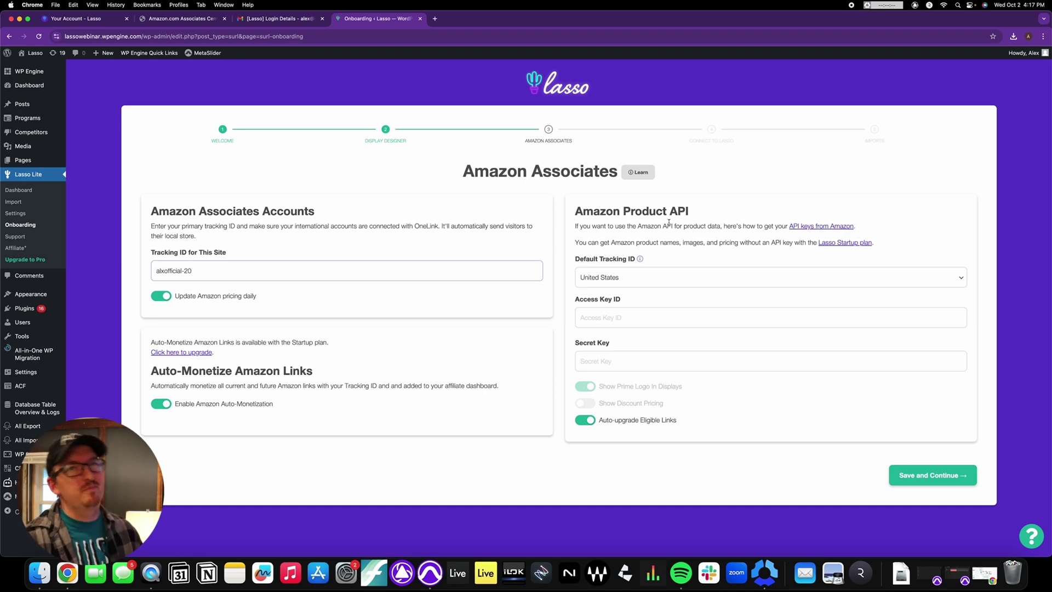
# Step: Delete the existing Product Advertising API credentials in Amazon Associates
pyautogui.click(181, 18)
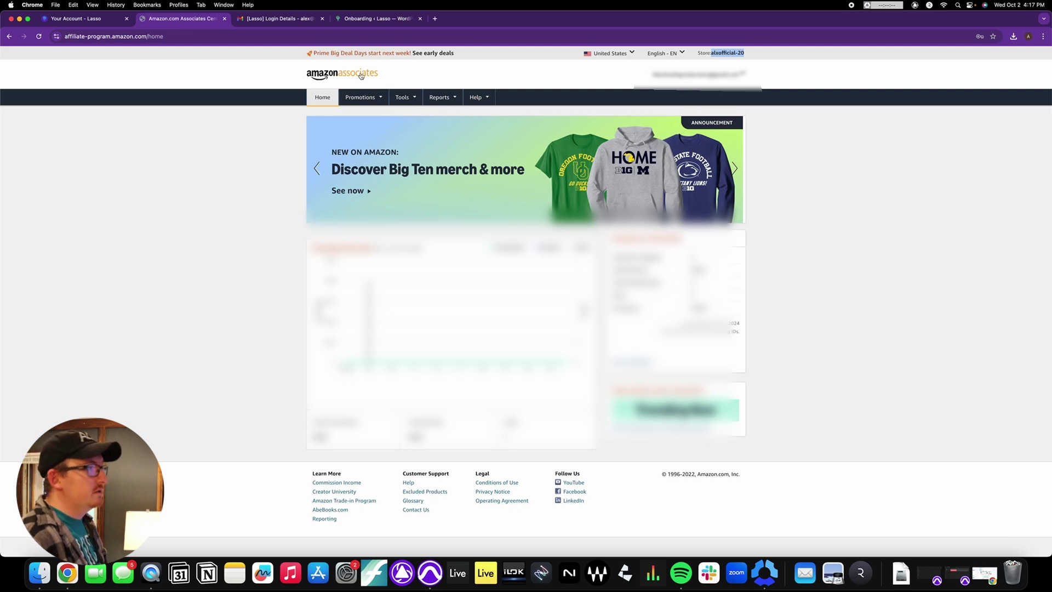
pyautogui.click(413, 103)
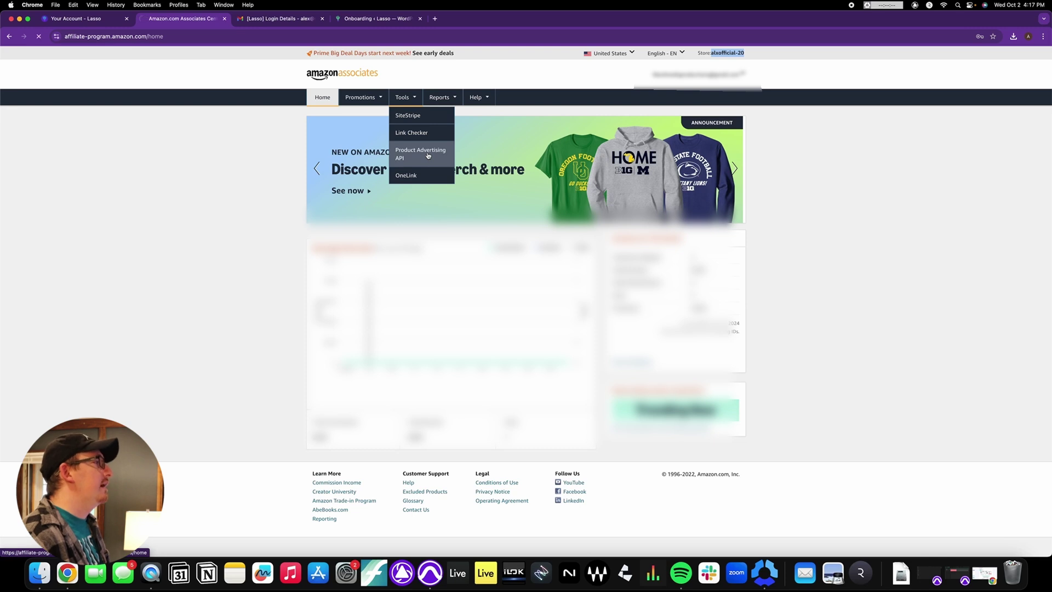
pyautogui.scroll(-1, 477, 228)
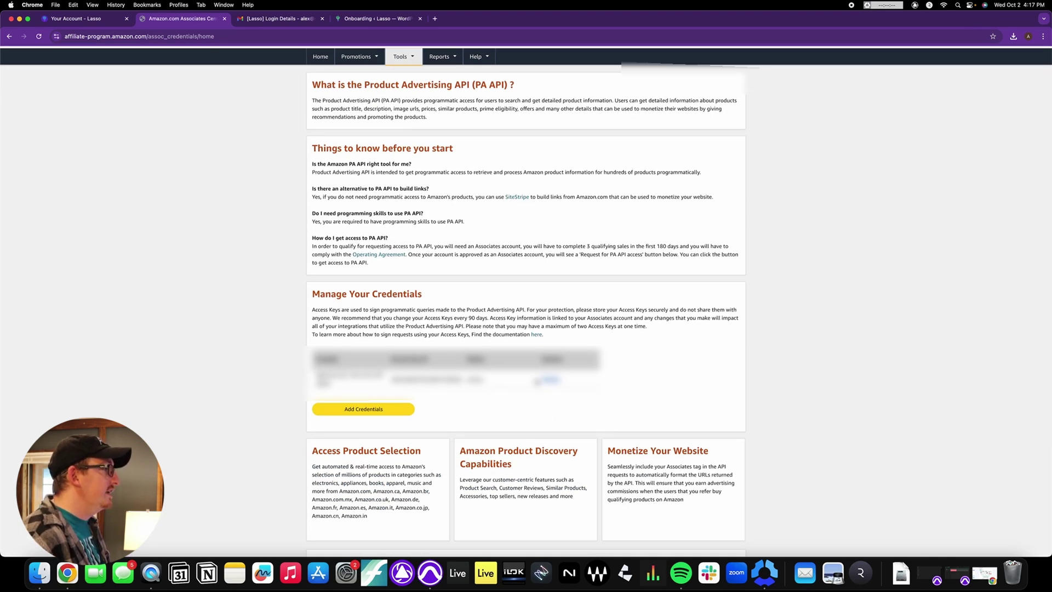
pyautogui.click(551, 379)
pyautogui.click(486, 319)
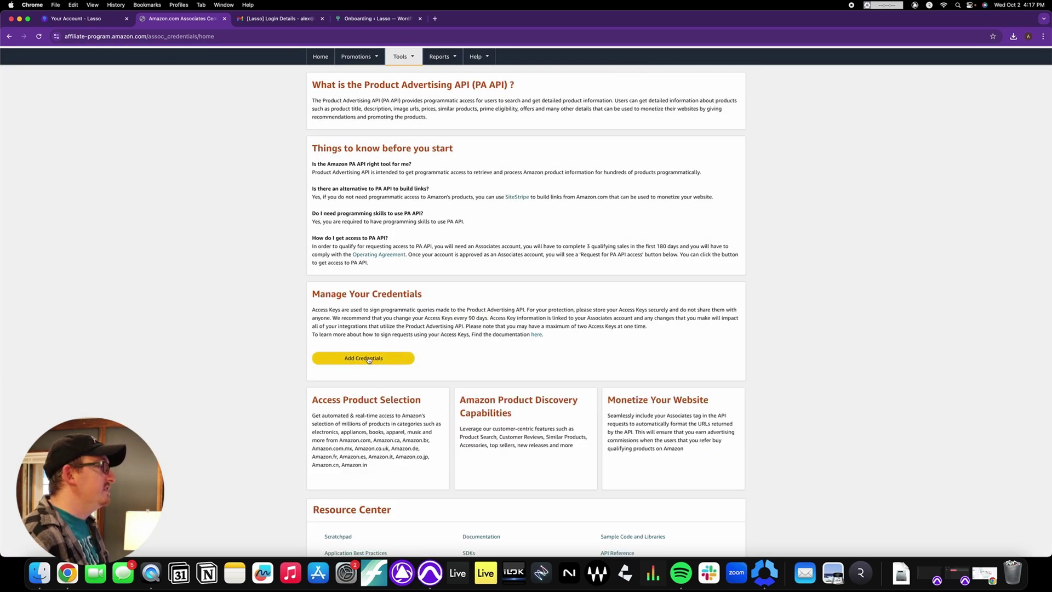
# Step: Generate a new access and secret key pair and select the new access key
pyautogui.click(368, 360)
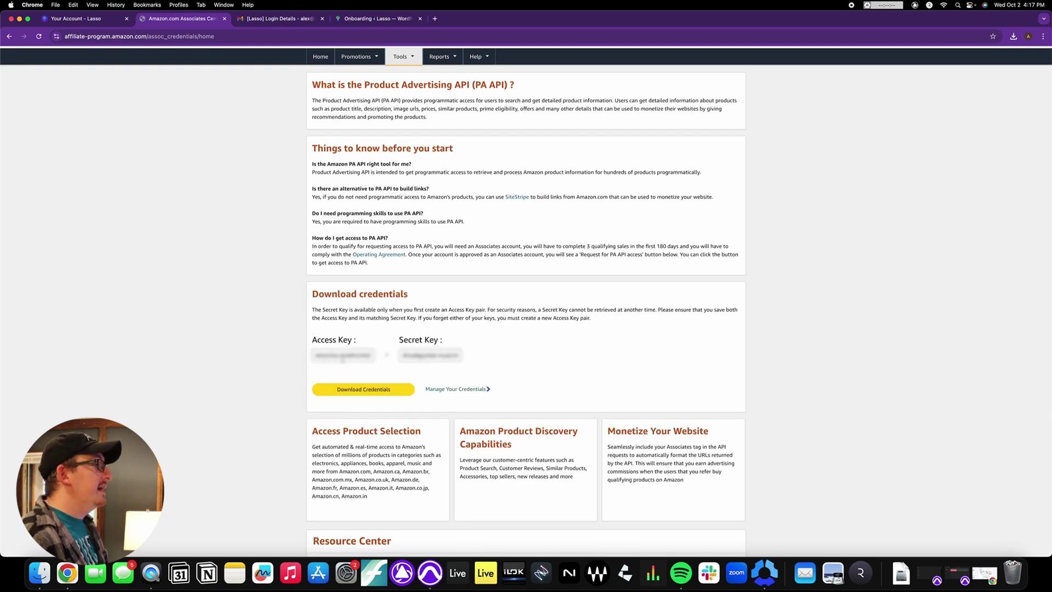
pyautogui.doubleClick(375, 356)
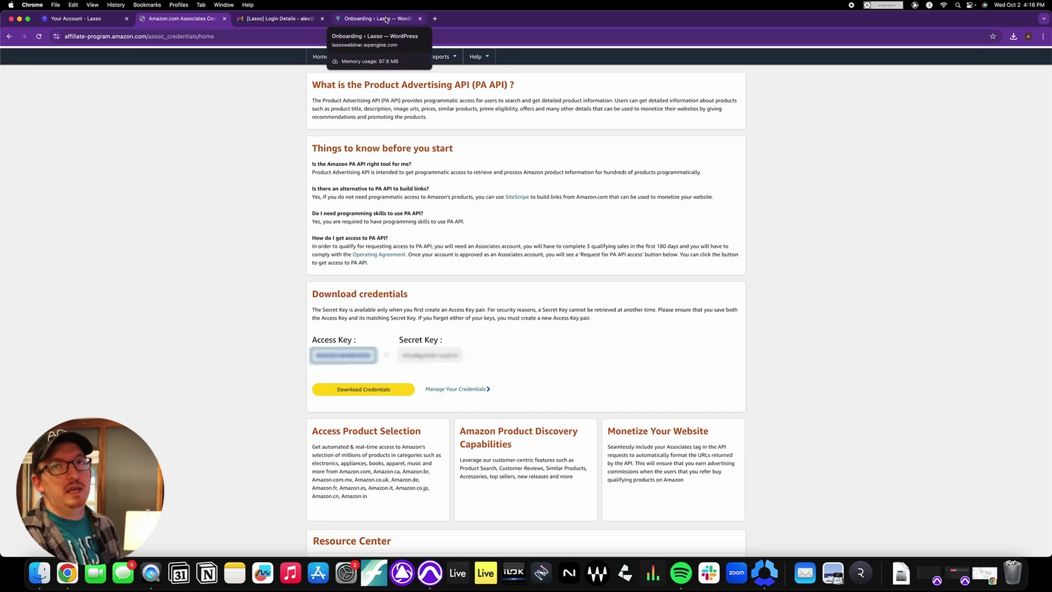
pyautogui.click(386, 19)
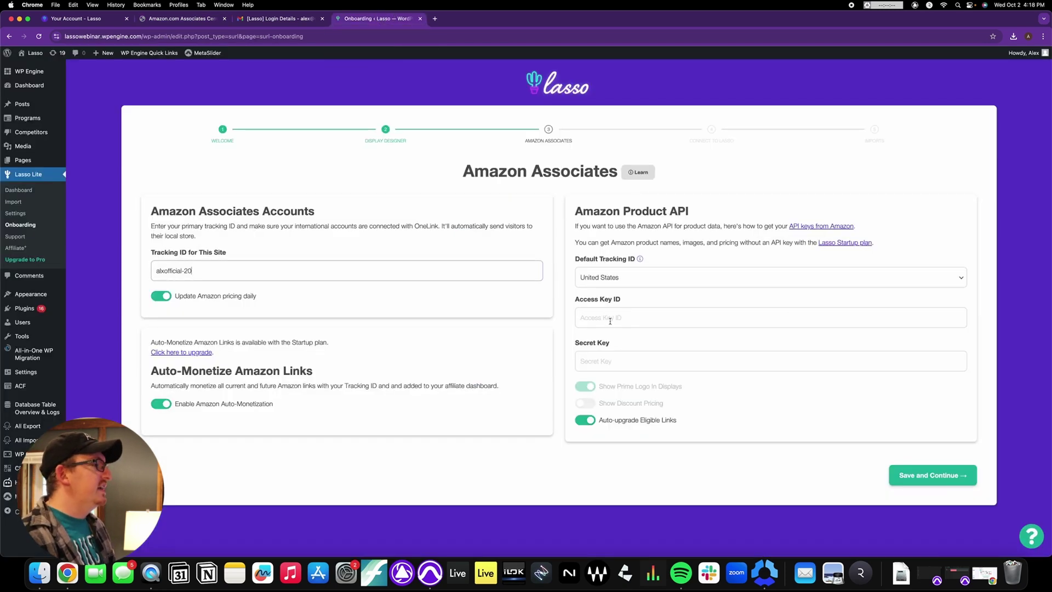
# Step: Copy the new Amazon access key into Lasso's Access Key ID field
pyautogui.click(705, 319)
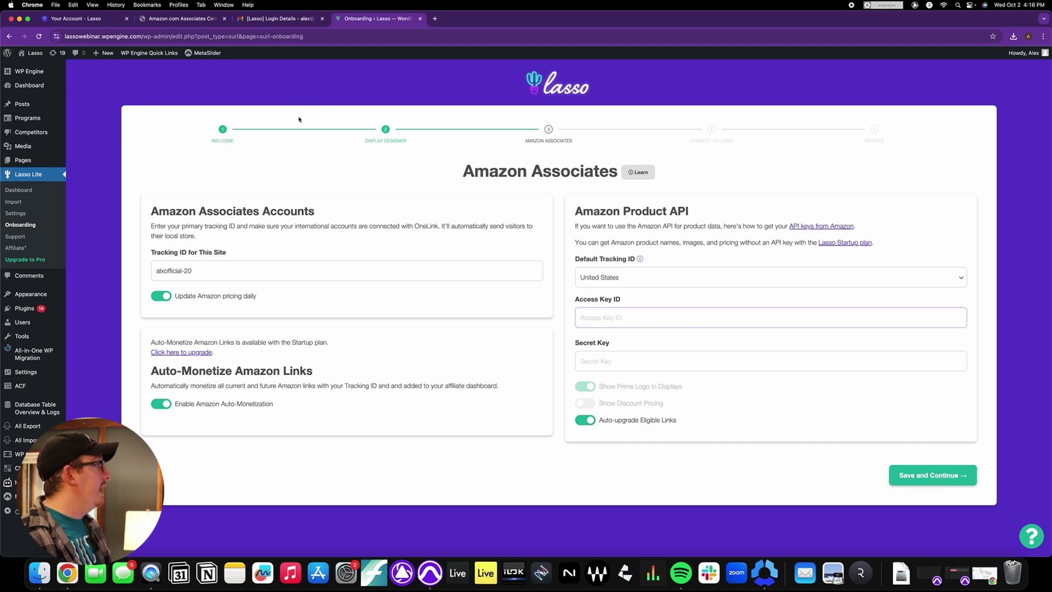
pyautogui.click(175, 19)
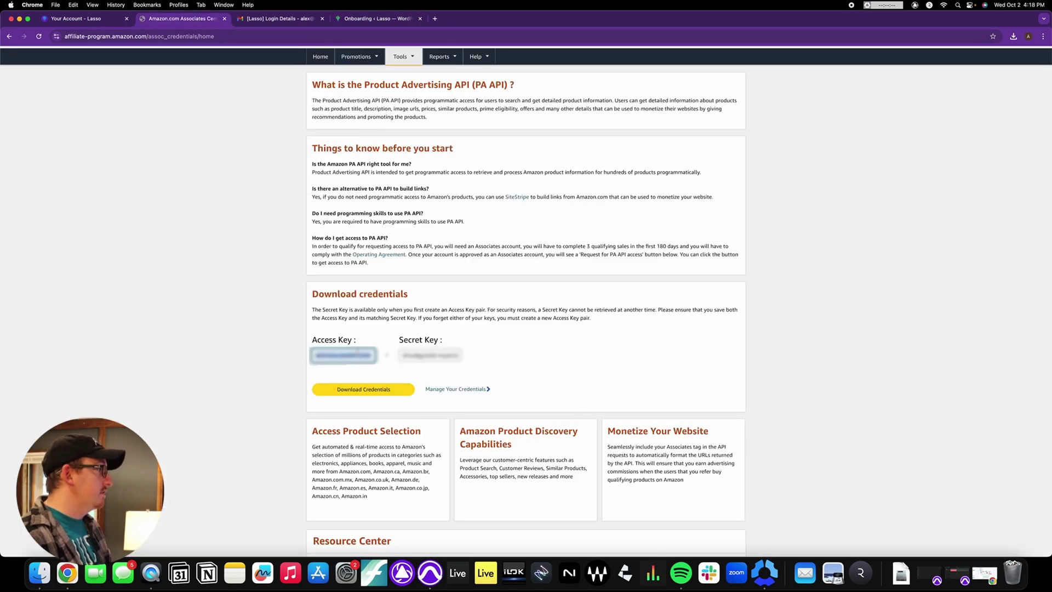
pyautogui.press('super+c')
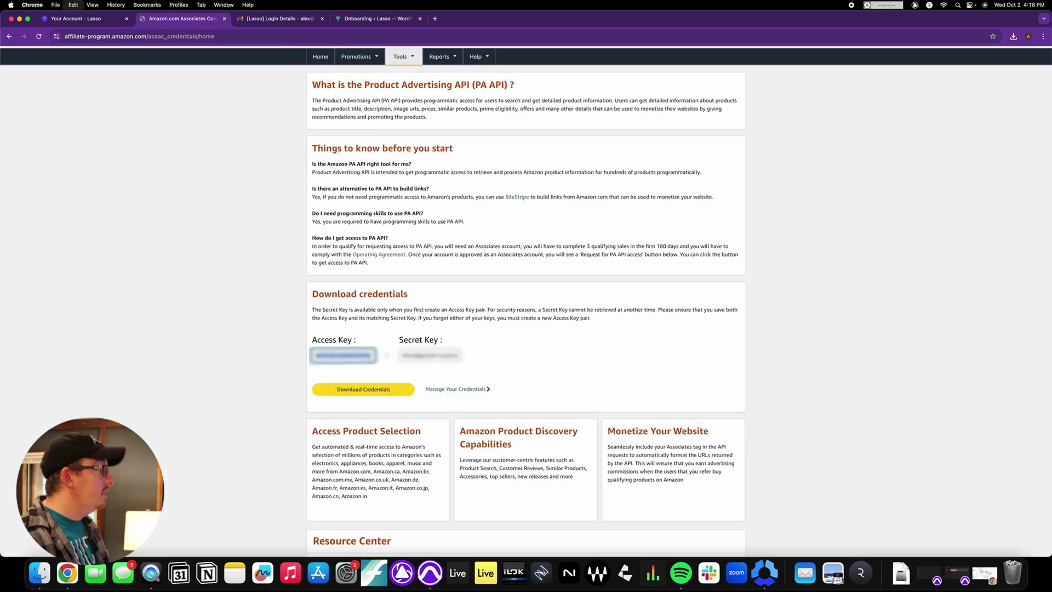
pyautogui.click(359, 19)
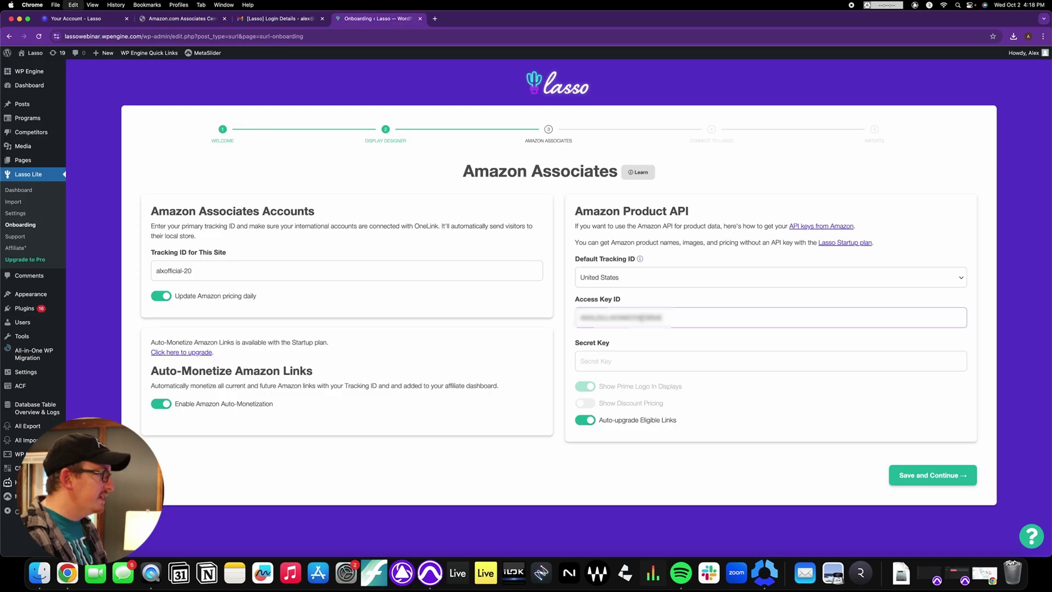
# Step: Copy the new Amazon secret key for Lasso's Secret Key field
pyautogui.click(182, 20)
pyautogui.doubleClick(431, 355)
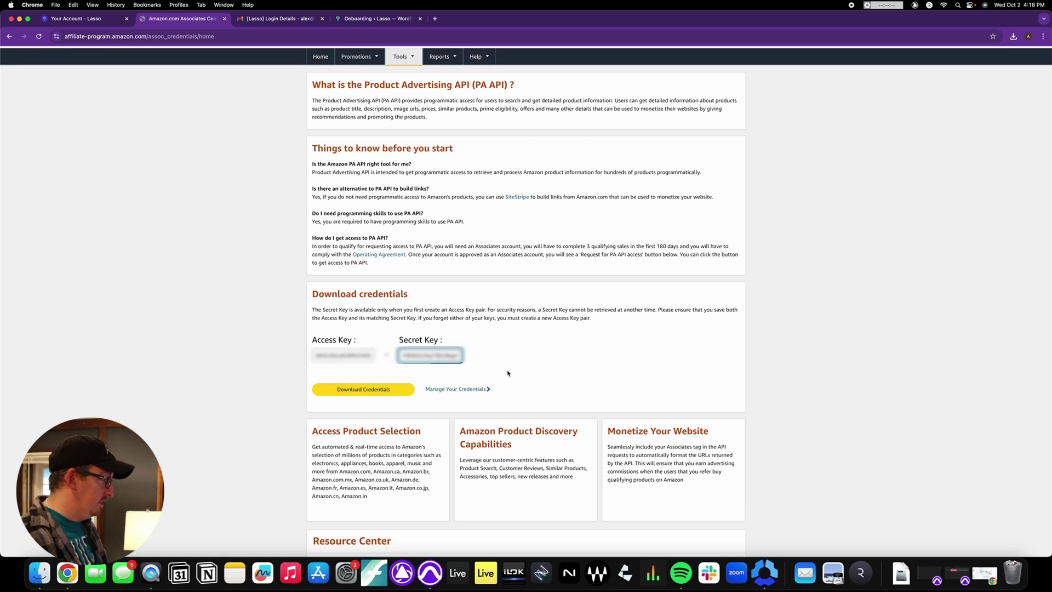
pyautogui.press('super+c')
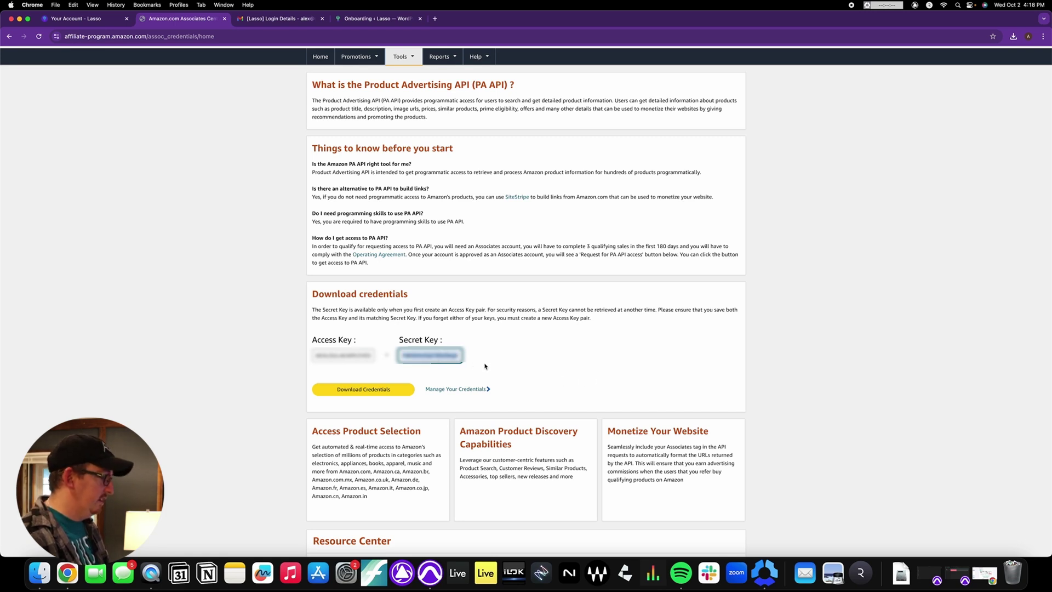
pyautogui.click(361, 18)
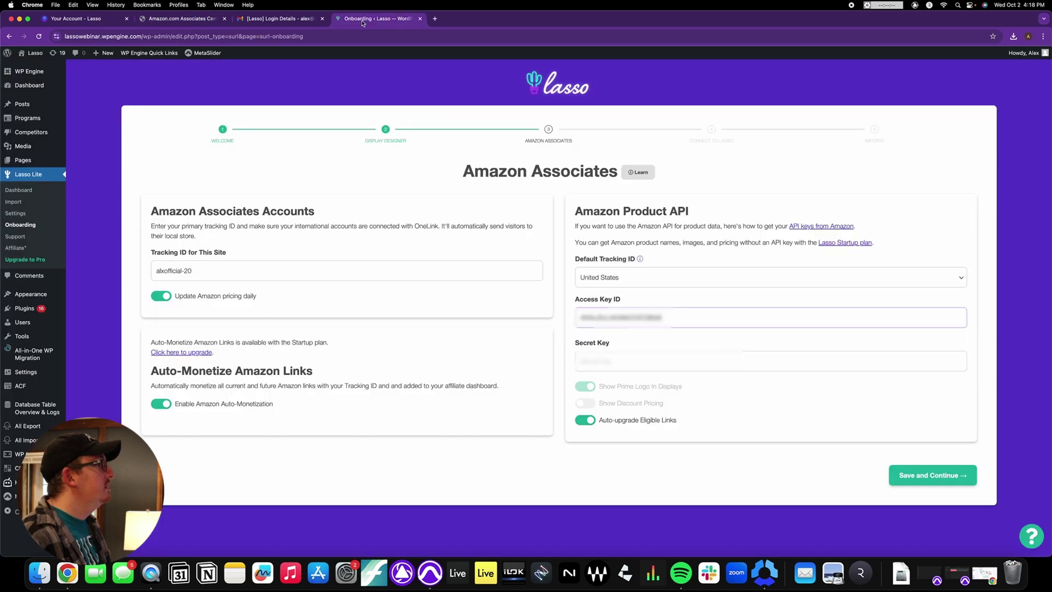
pyautogui.click(653, 361)
# Step: Paste the new Amazon secret key into Lasso's Secret Key field and save the Amazon settings
pyautogui.press('super+v')
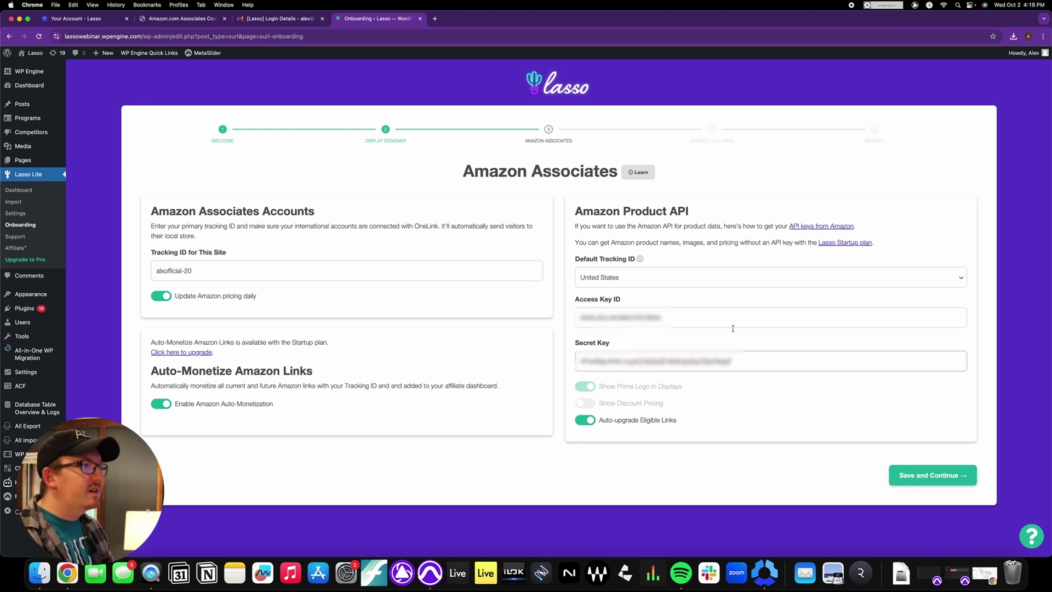
pyautogui.click(931, 475)
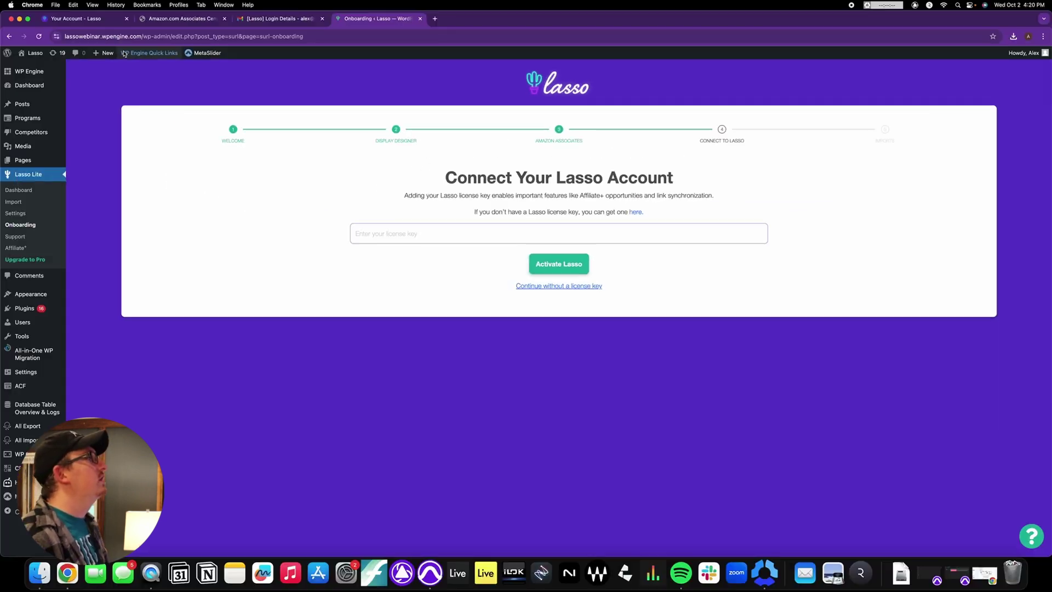
# Step: Go to the Lasso account's WordPress Sites page
pyautogui.click(83, 22)
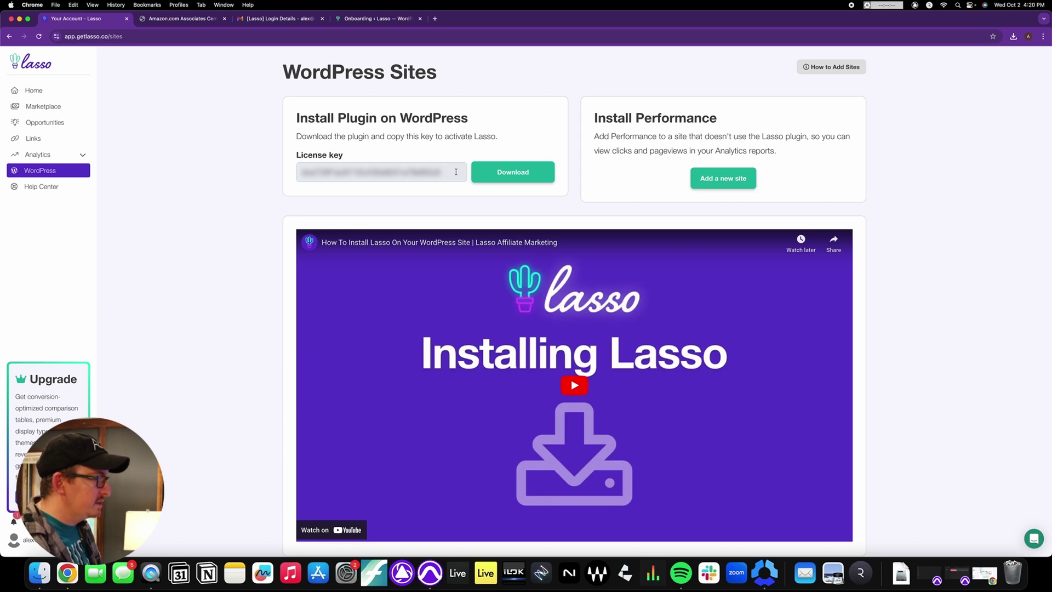
# Step: Copy the site license key from Lasso's WordPress Sites page and return to the onboarding
pyautogui.moveTo(455, 172); pyautogui.dragTo(237, 169)
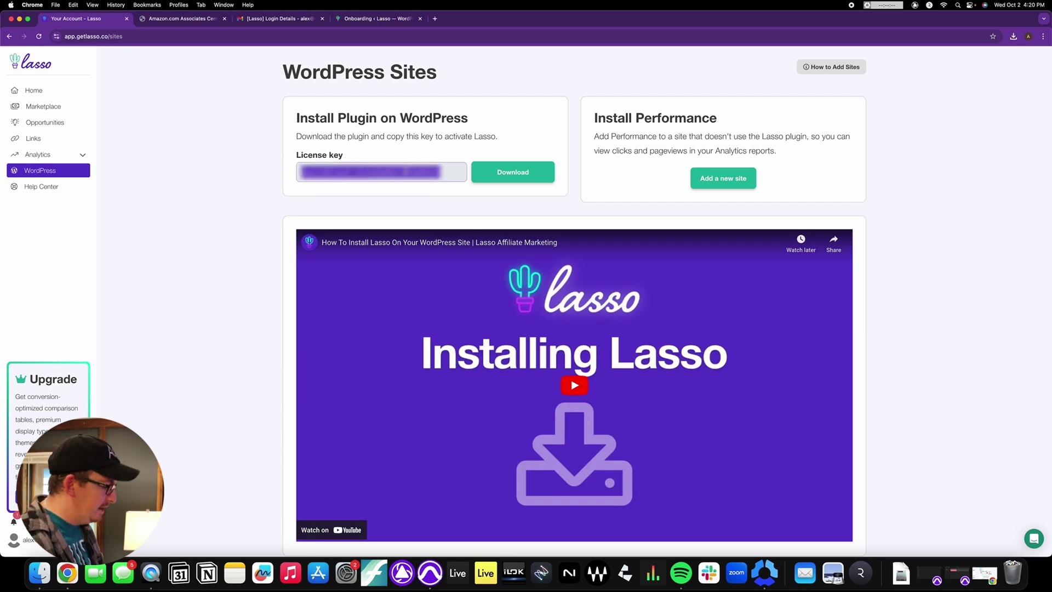
pyautogui.press('super+c')
pyautogui.click(372, 18)
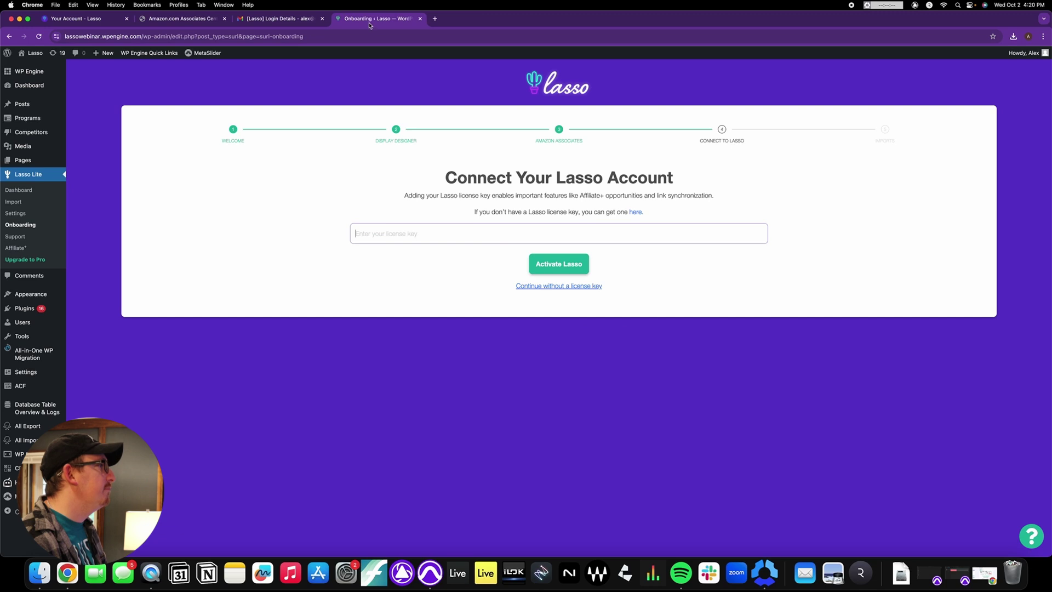
# Step: Paste the copied license key into the Connect Your Lasso Account field and activate Lasso
pyautogui.click(439, 227)
pyautogui.press('super+v')
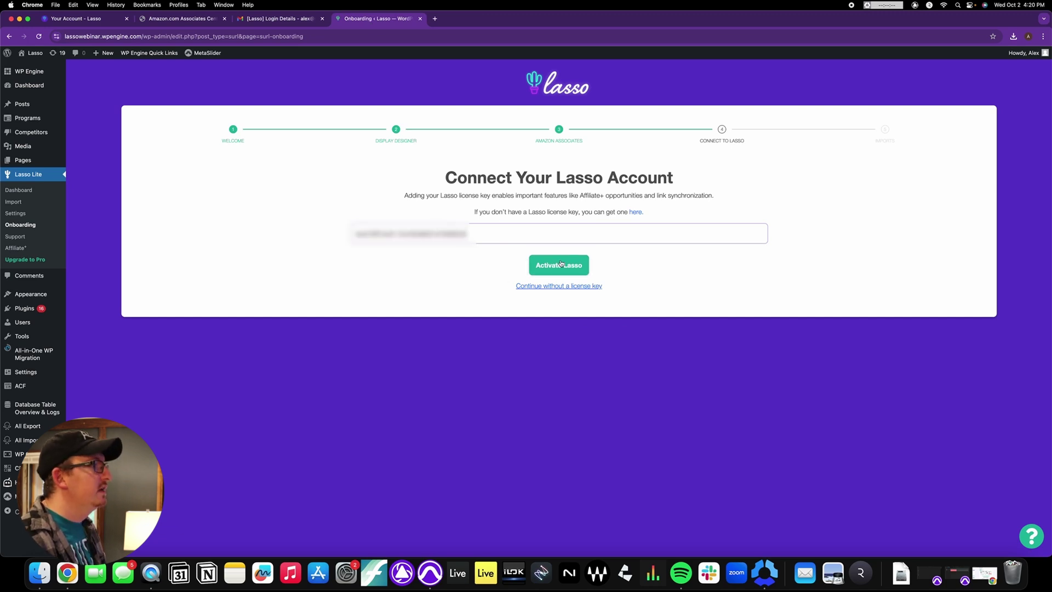
pyautogui.click(570, 266)
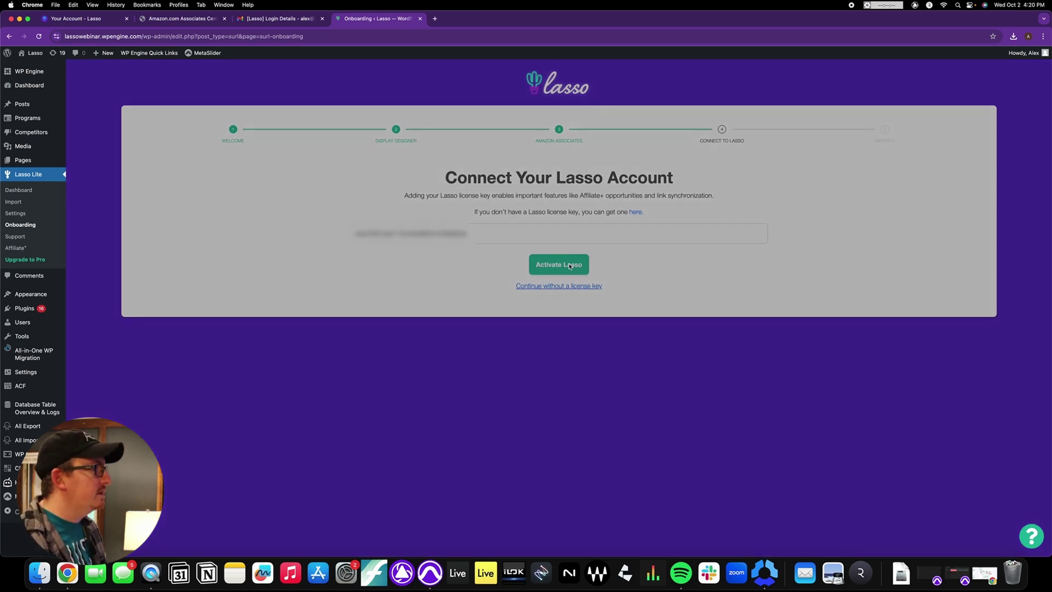